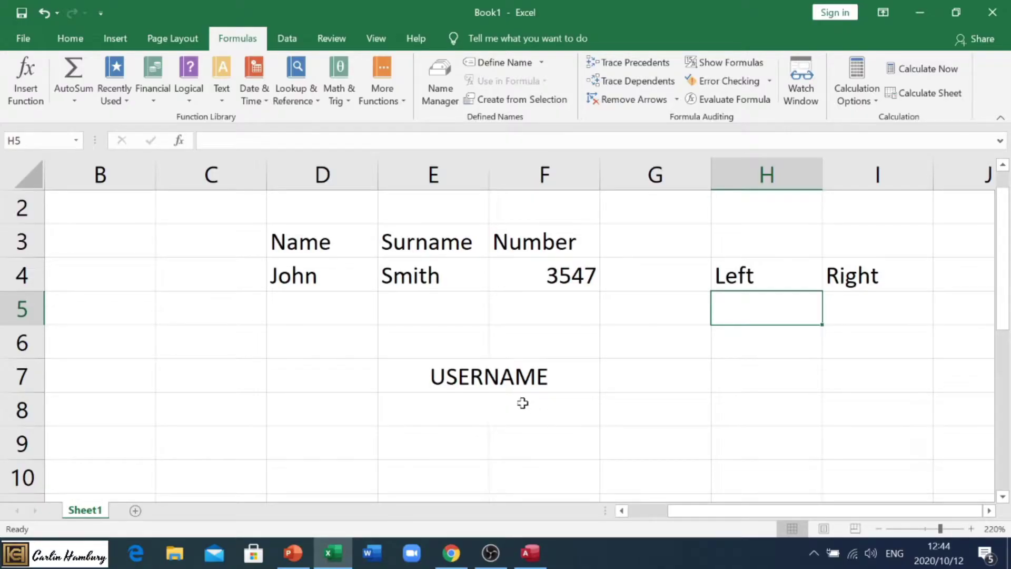
Fill the three header cells D3:F3 yellow.
left_click_drag(312, 244, 529, 241)
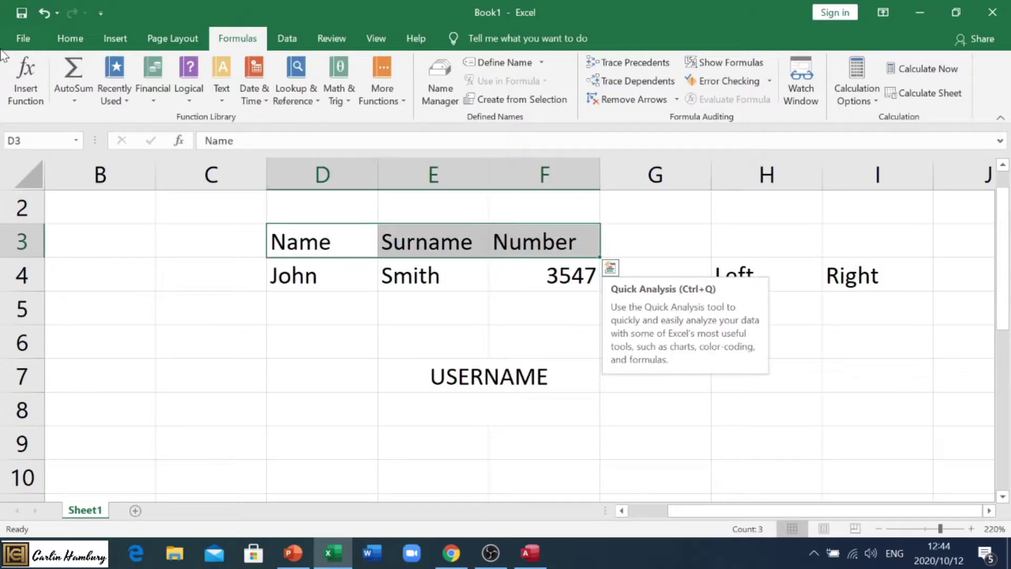
left_click(71, 39)
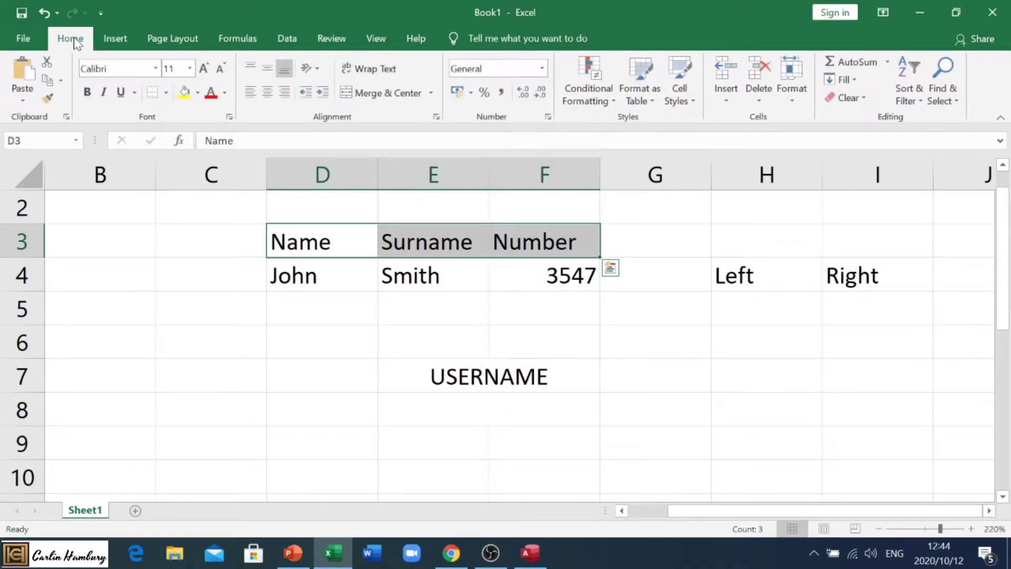
left_click(184, 92)
Recolour the Surname header orange and the Number header light blue.
left_click(416, 246)
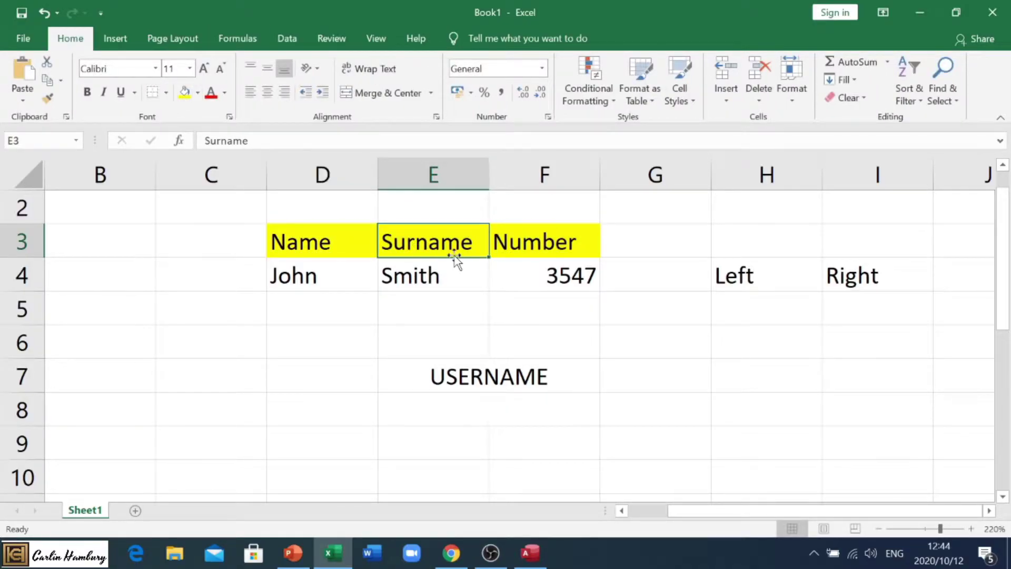
left_click(202, 96)
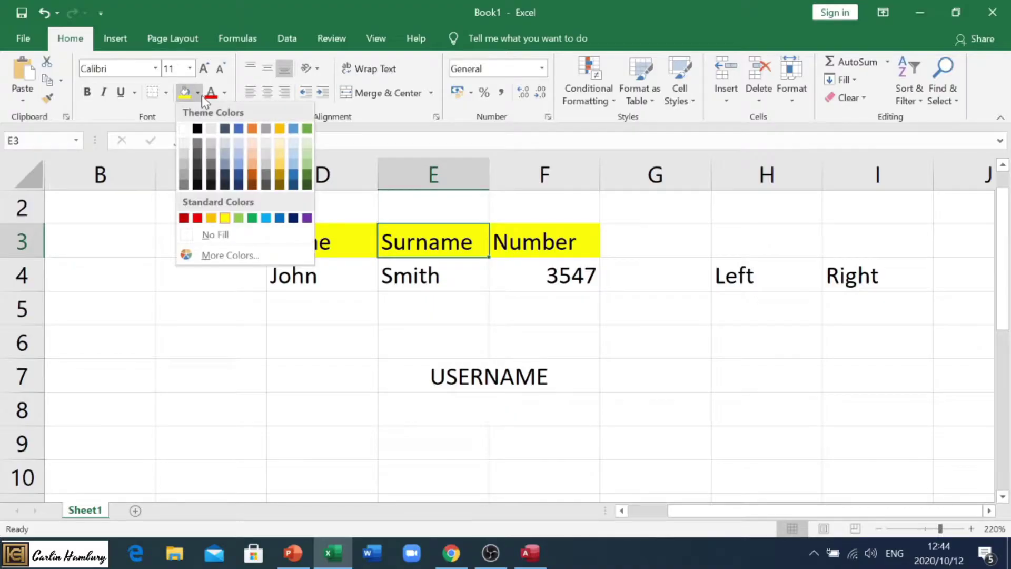
left_click(211, 217)
left_click(506, 244)
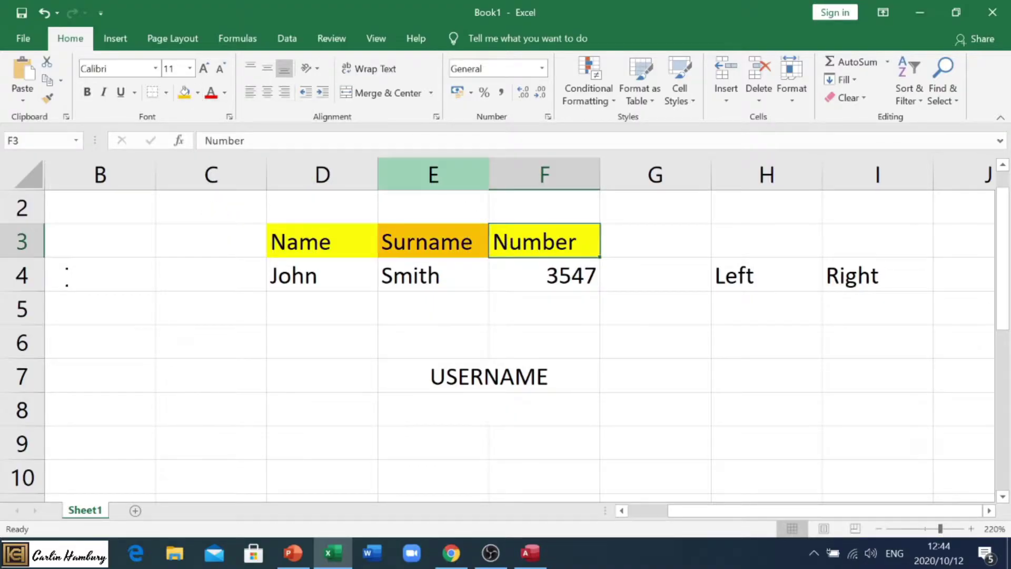
left_click(198, 92)
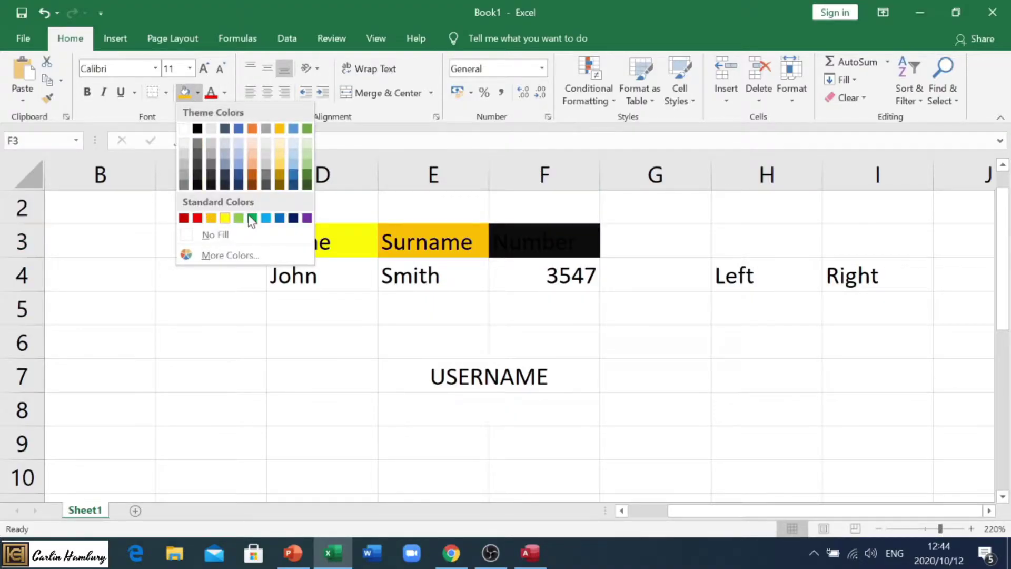
left_click(265, 217)
Select the values John, Smith and 3547 in D4:F4.
left_click(319, 283)
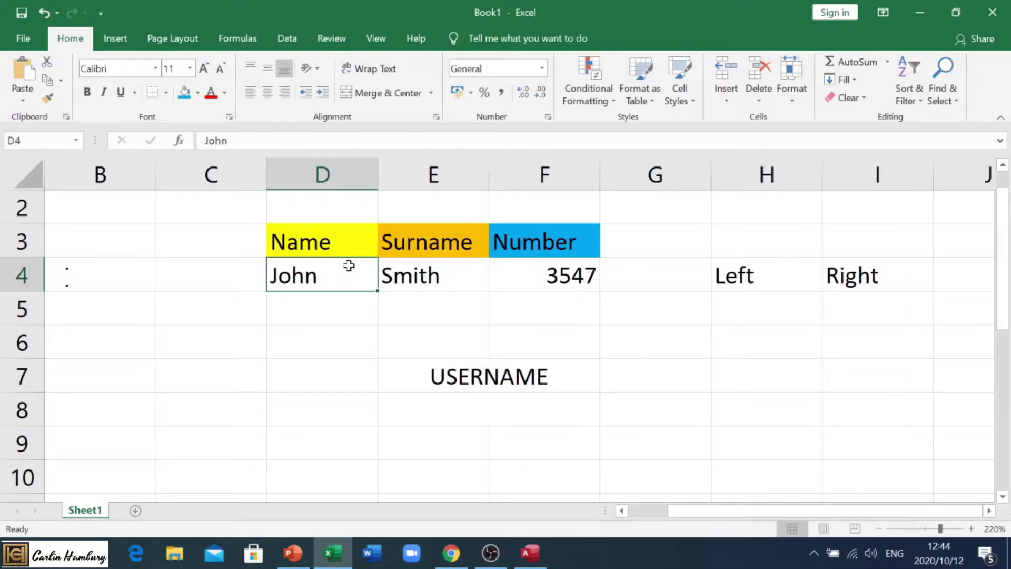
left_click(454, 295)
left_click(456, 279)
left_click(558, 279)
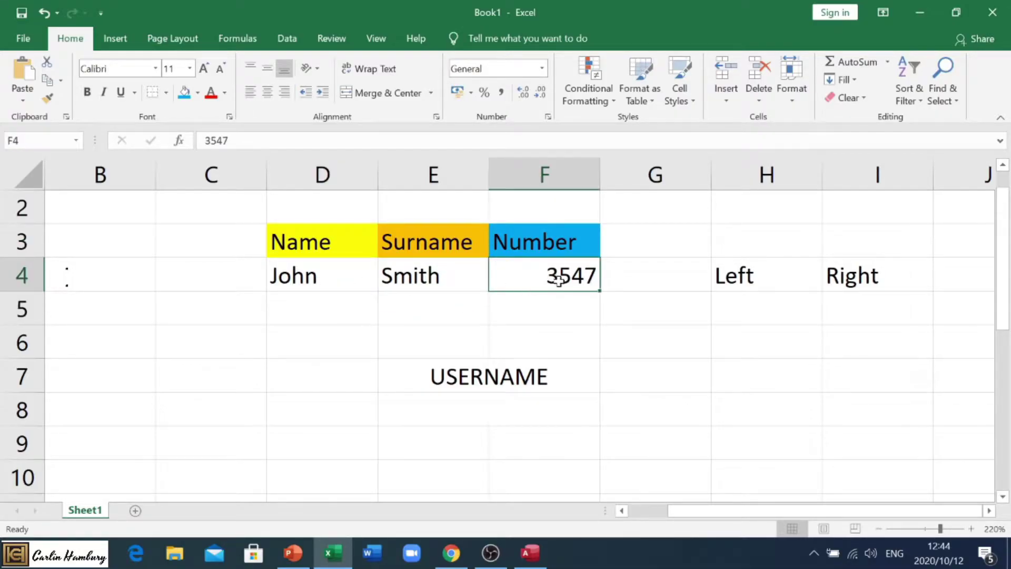
left_click_drag(306, 276, 502, 274)
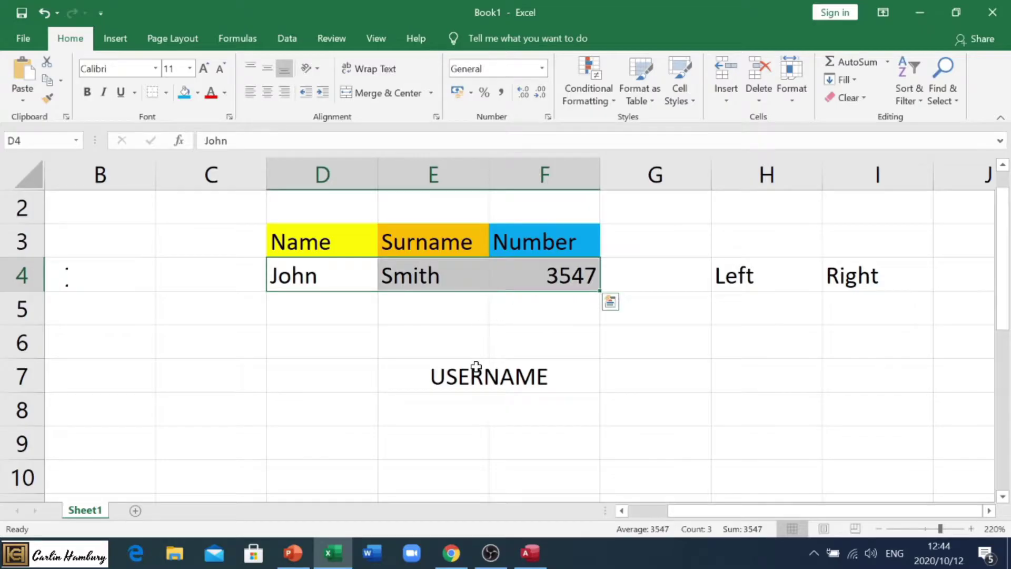
Enter =LEFT(D4;2) in H5 to take the first two letters of John.
left_click(462, 411)
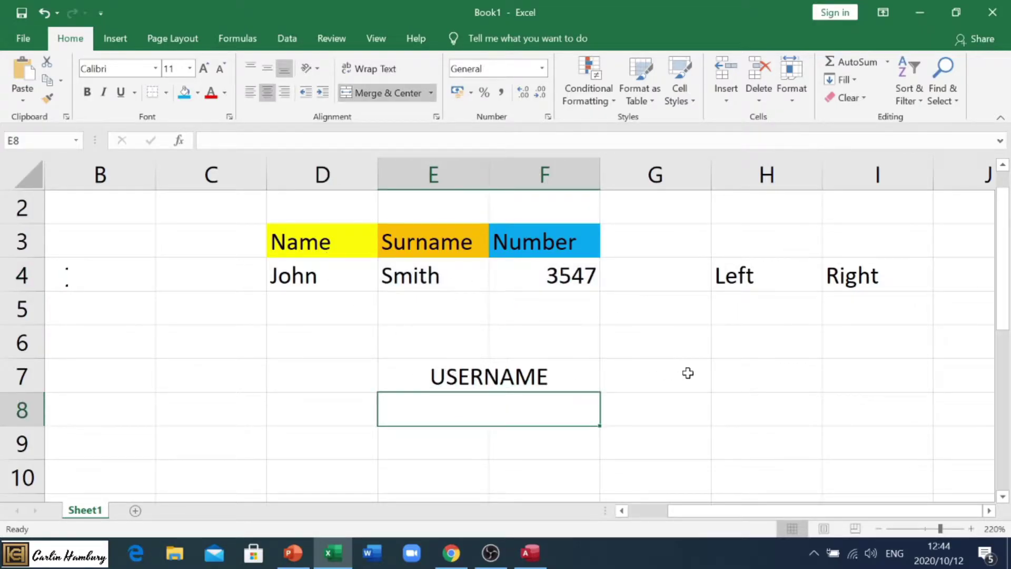
left_click(790, 316)
left_click(848, 314)
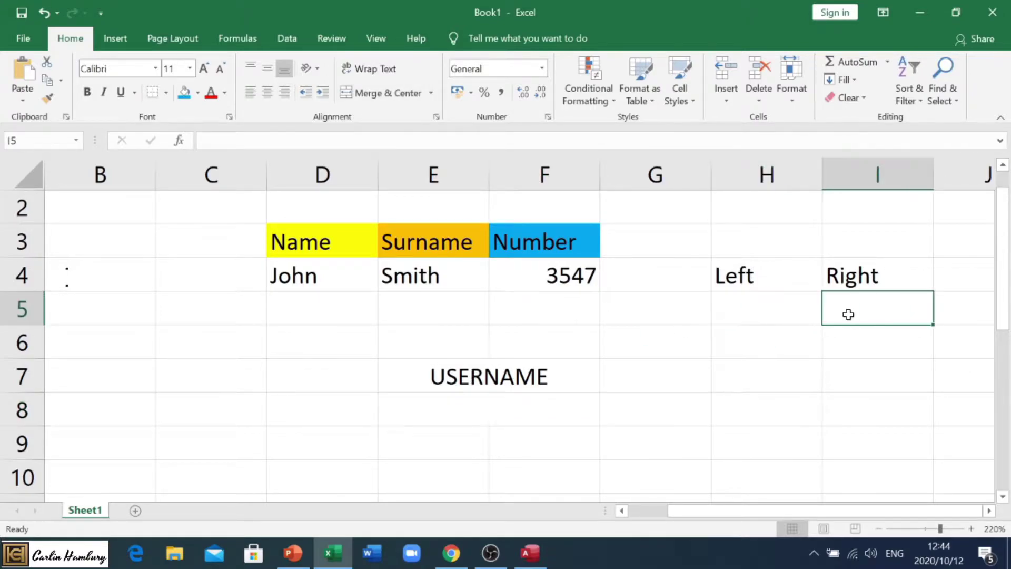
left_click(772, 306)
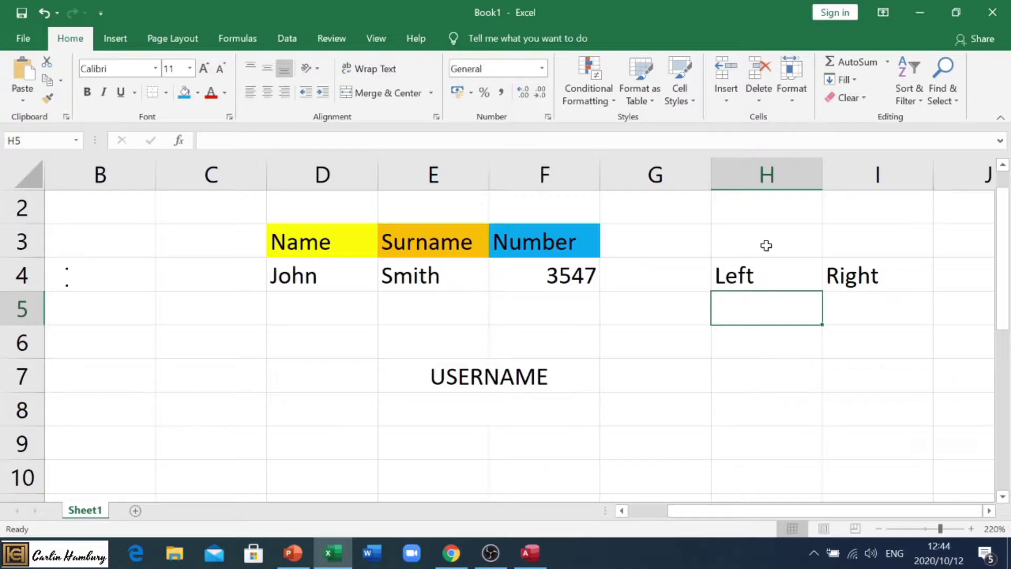
type("=left")
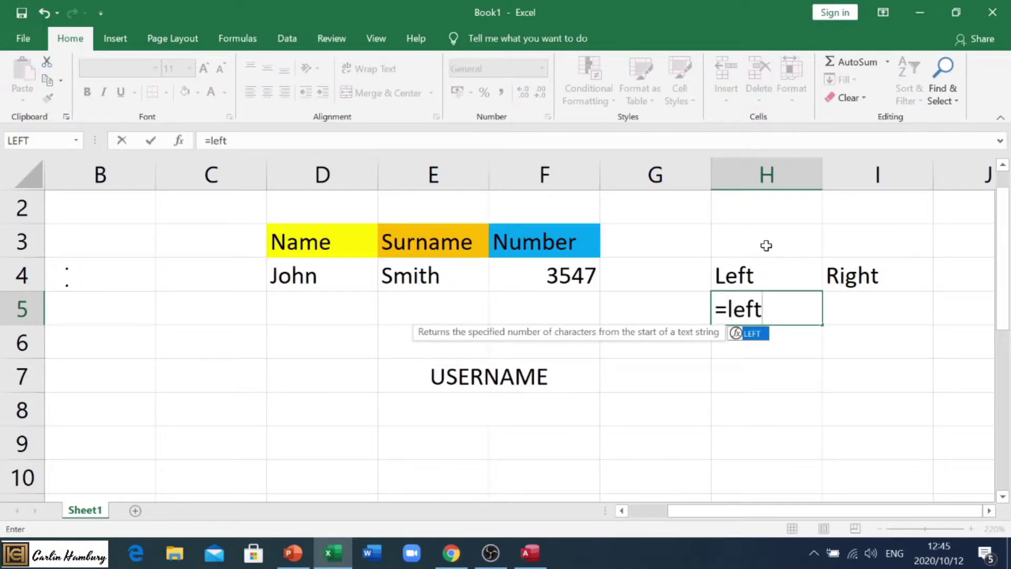
type("(")
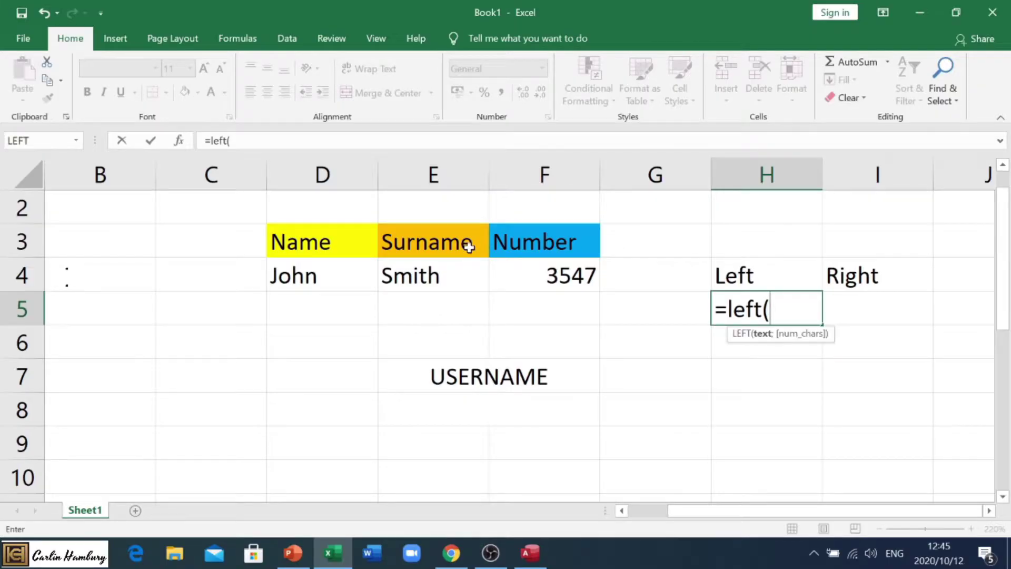
left_click(317, 270)
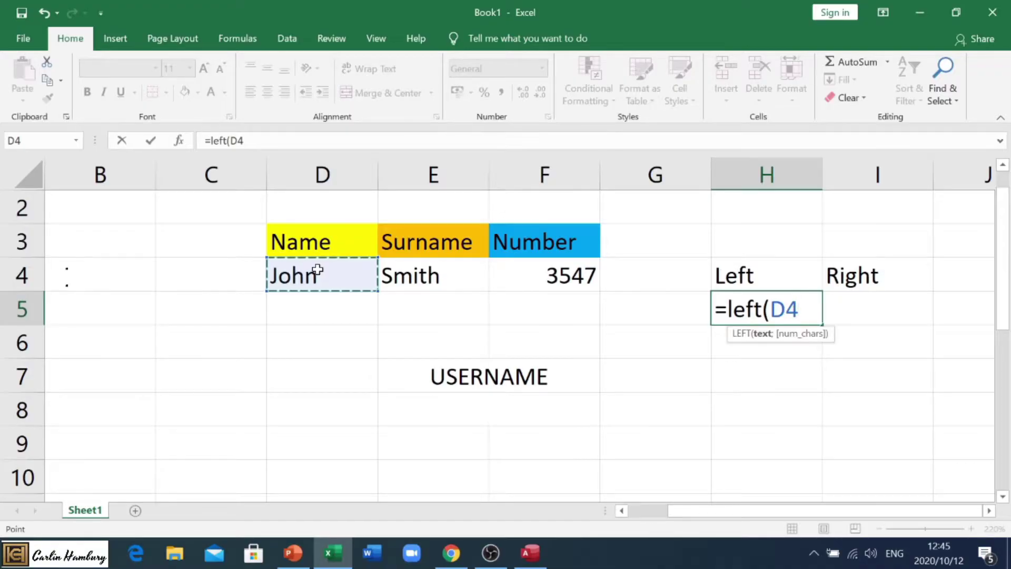
type(";")
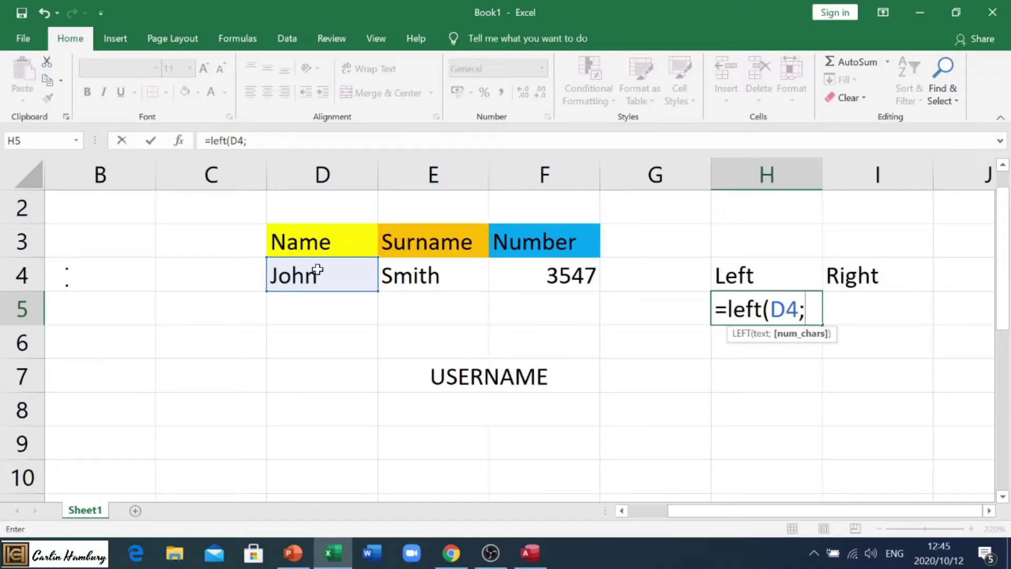
type("2)")
key("Return")
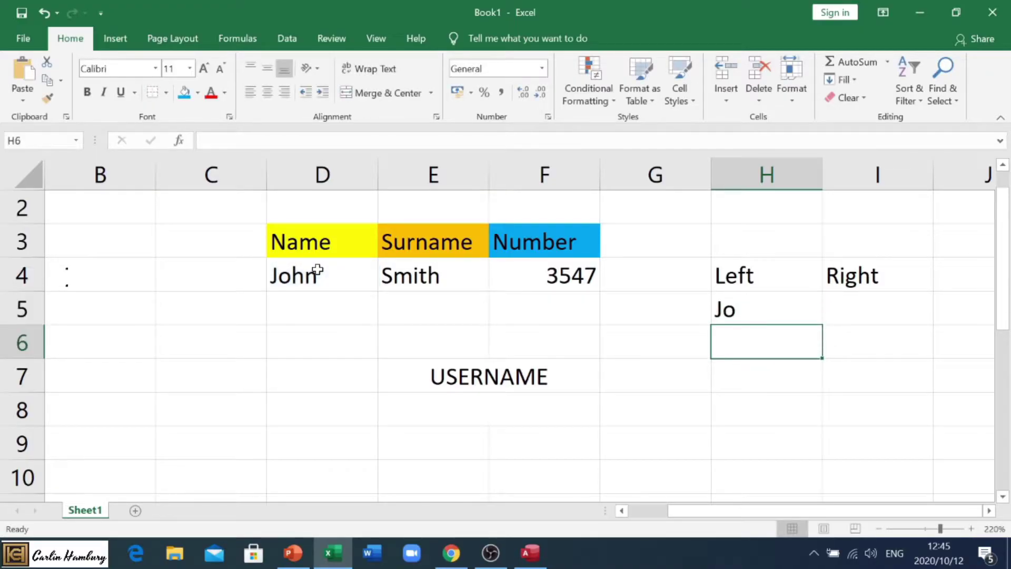
left_click(318, 270)
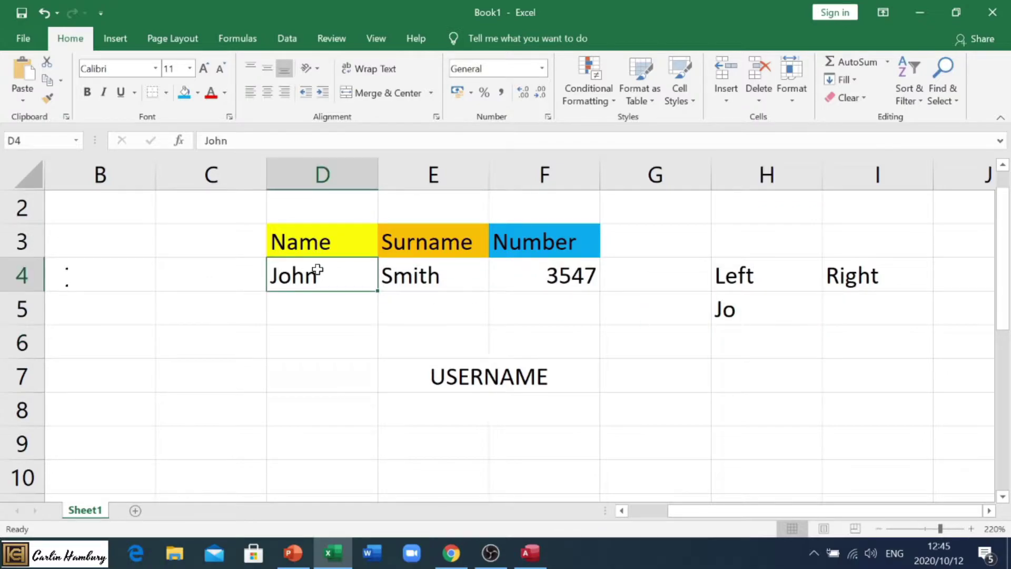
type("Carlin")
key("Return")
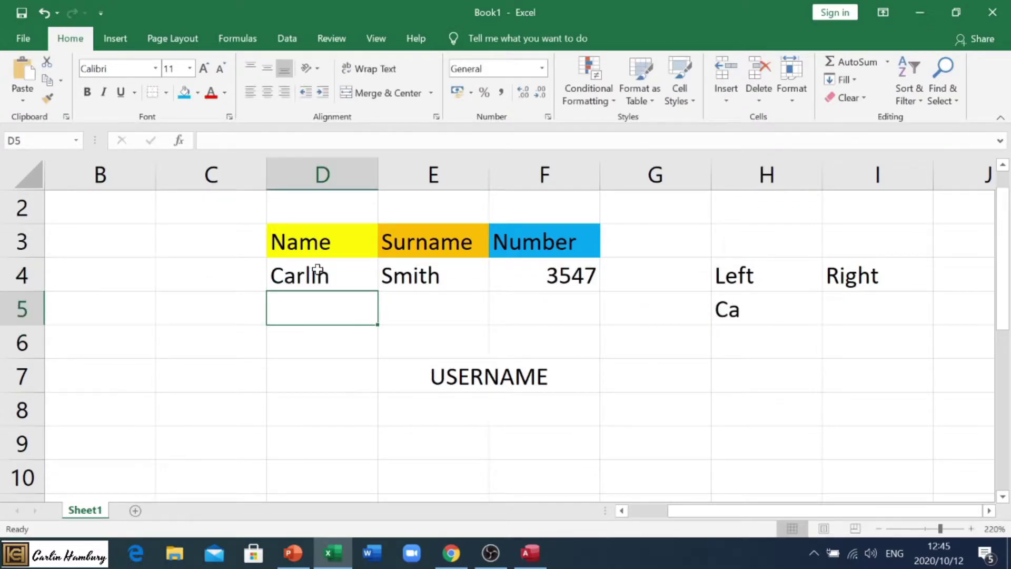
left_click(318, 270)
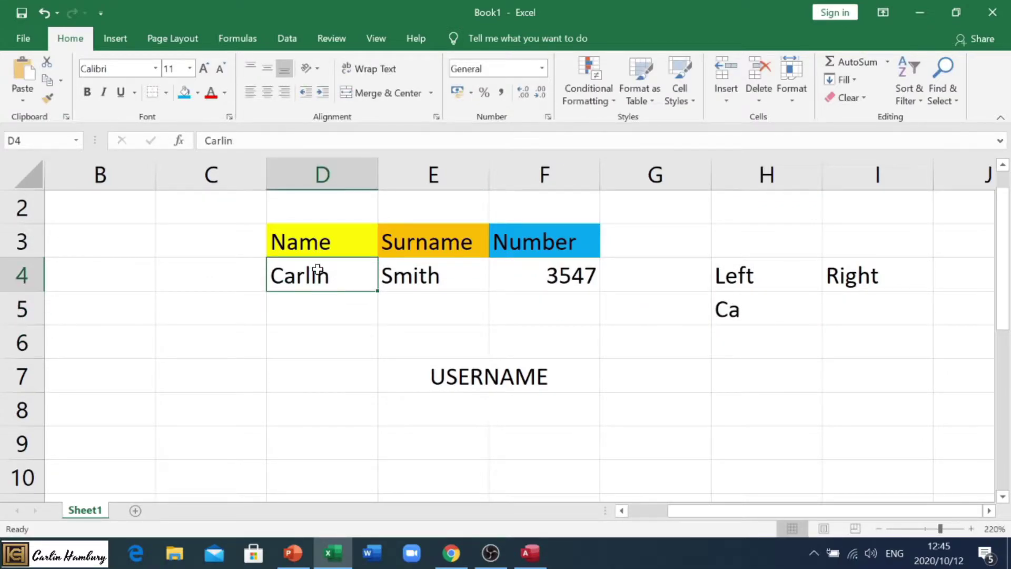
type("Smithg")
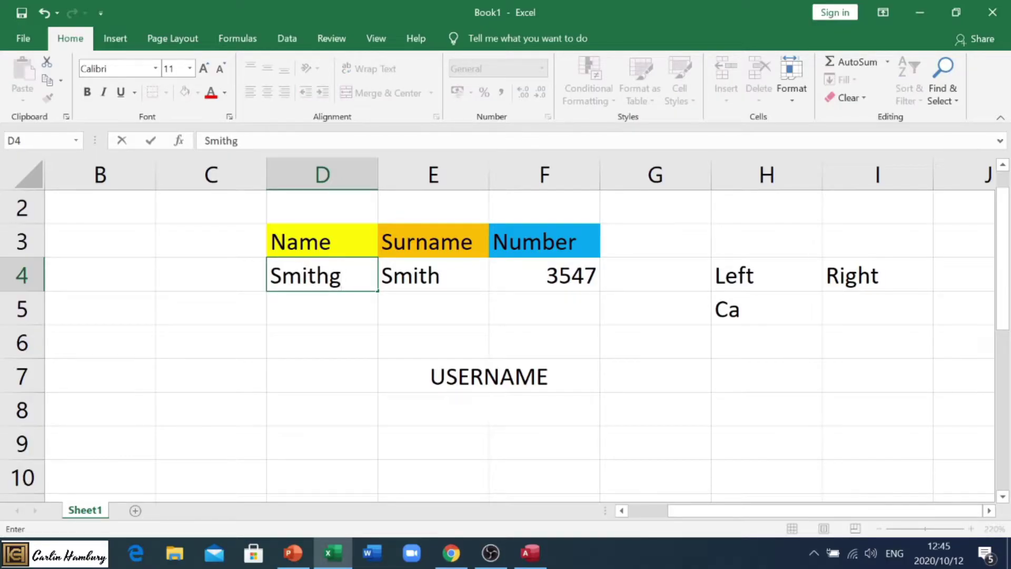
key("Return")
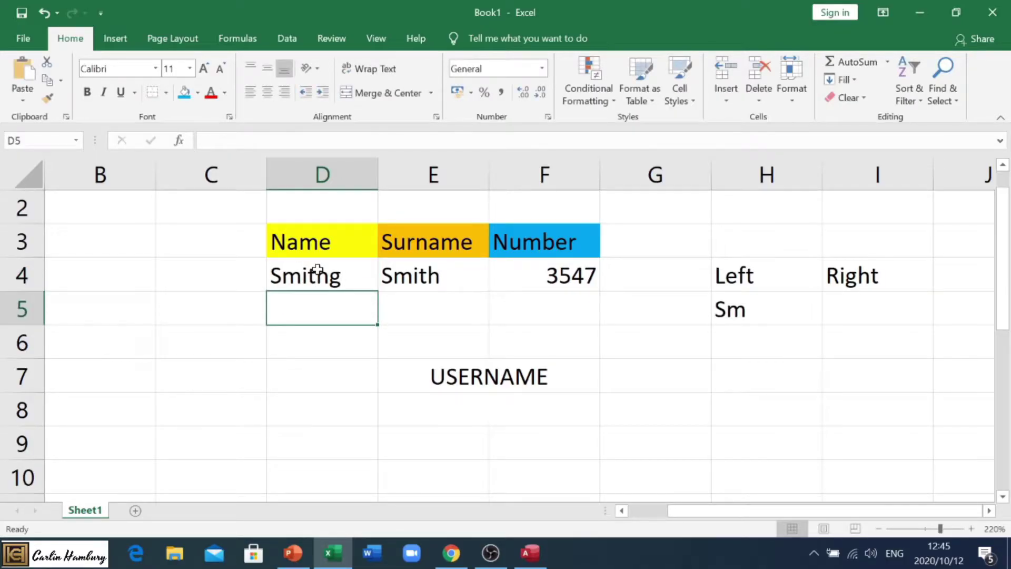
left_click(317, 270)
type("John")
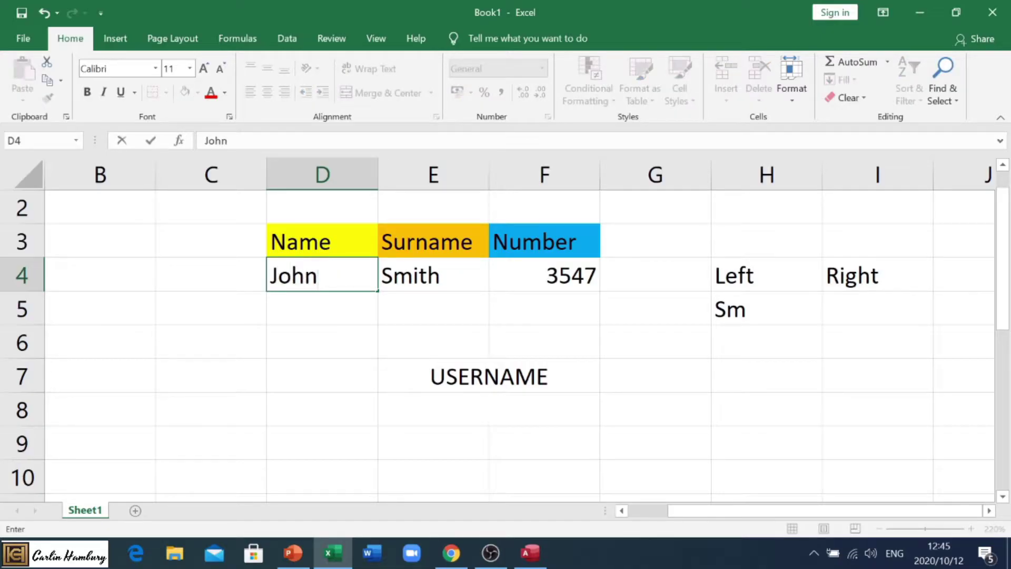
key("Return")
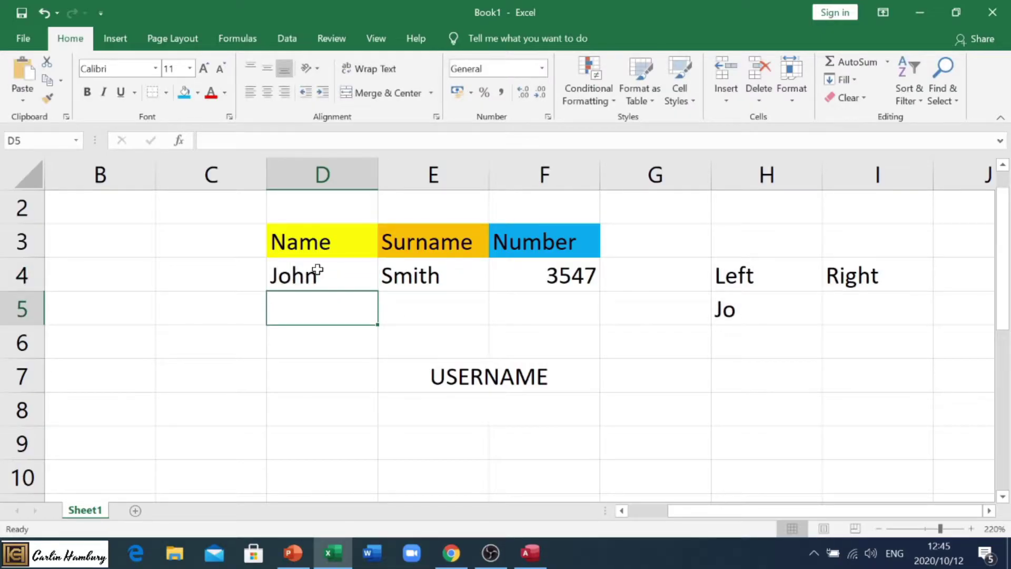
left_click(731, 309)
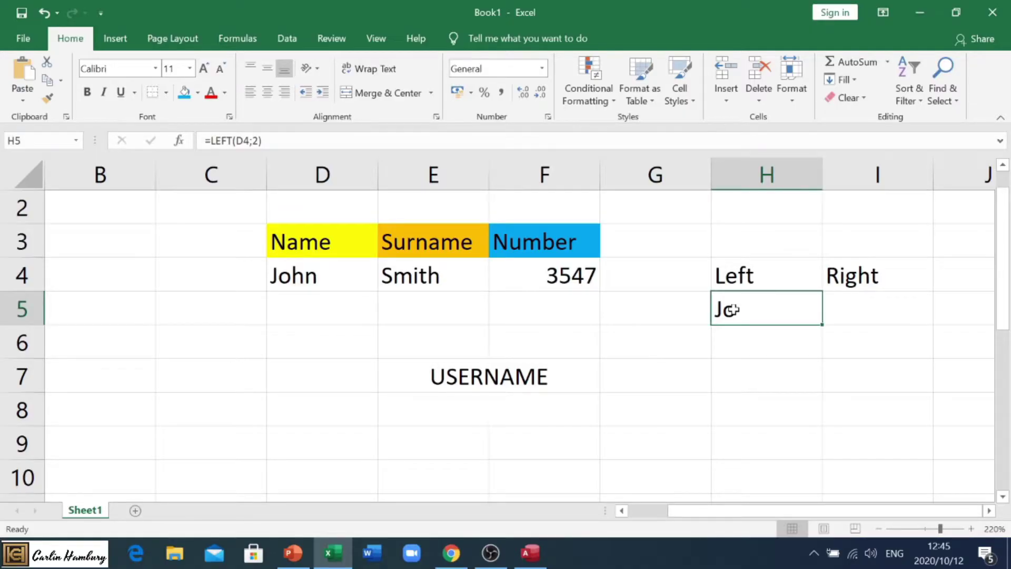
left_click(297, 282)
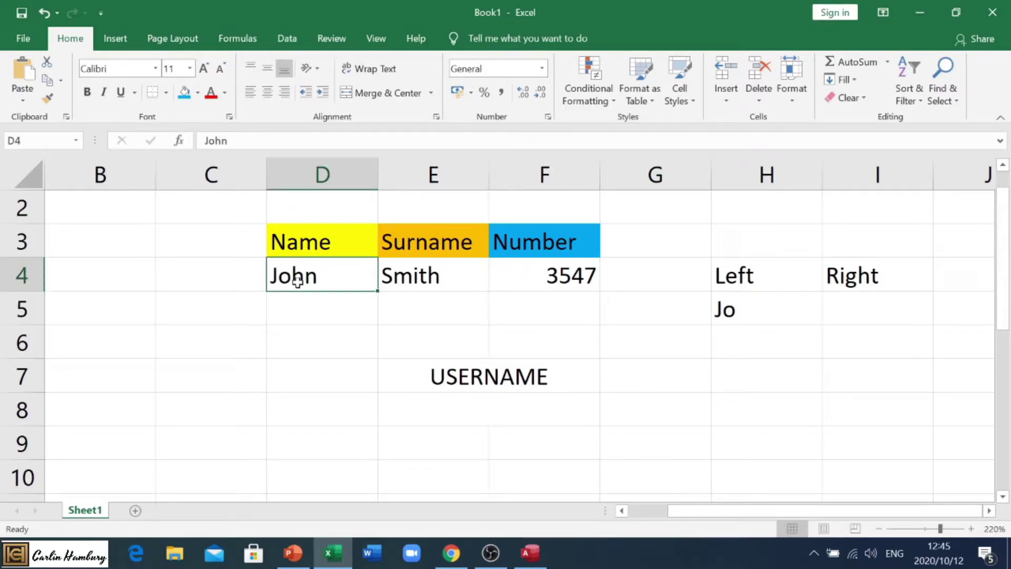
Enter =RIGHT(E4;3) in I5 so it returns ith.
left_click(878, 311)
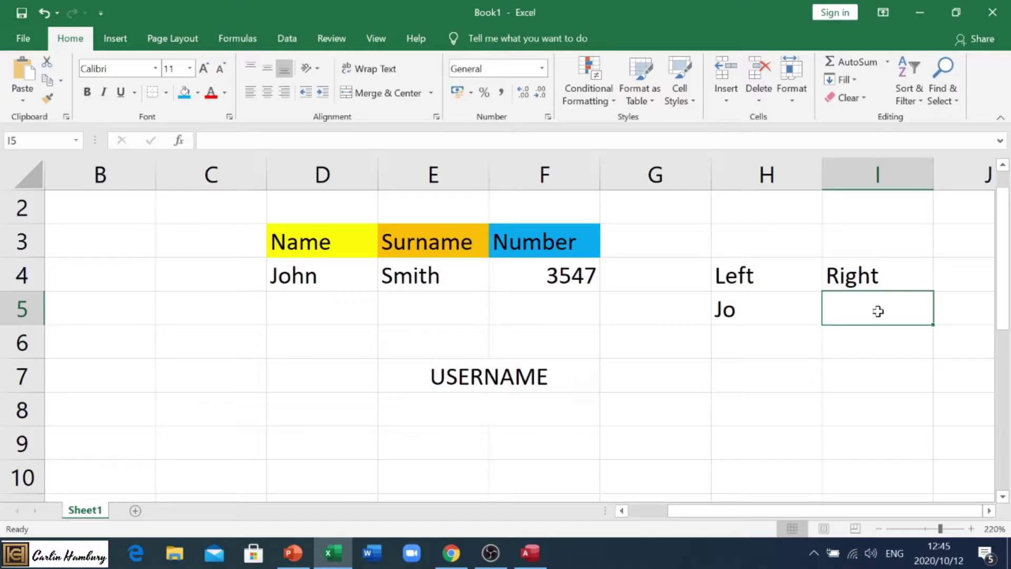
type("=right(")
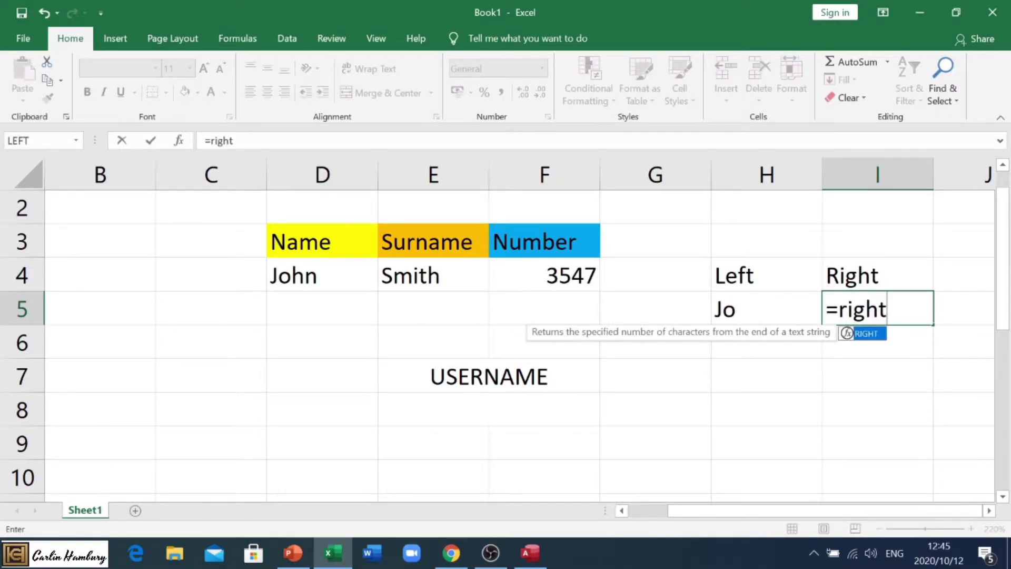
left_click(410, 275)
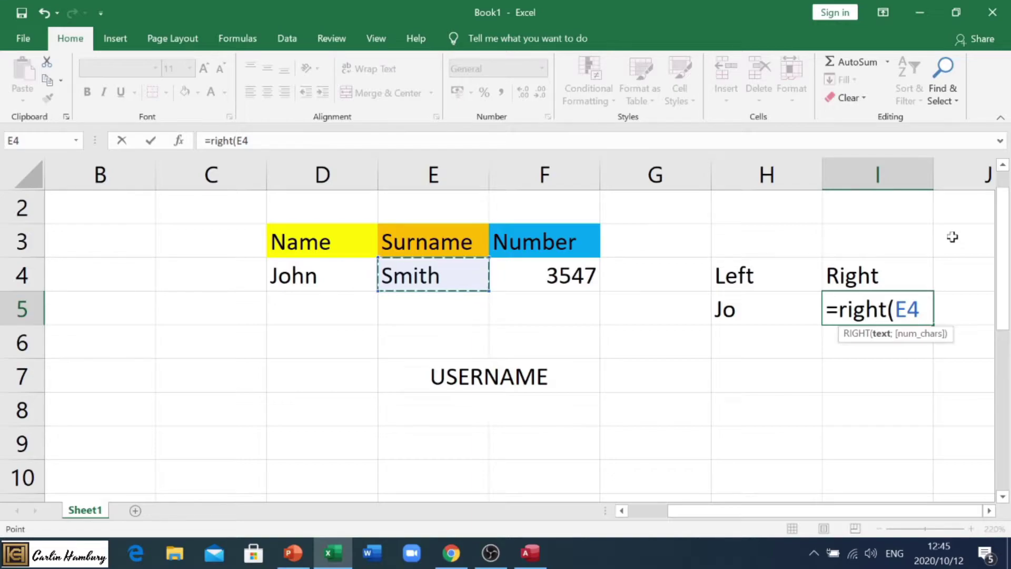
type(";2")
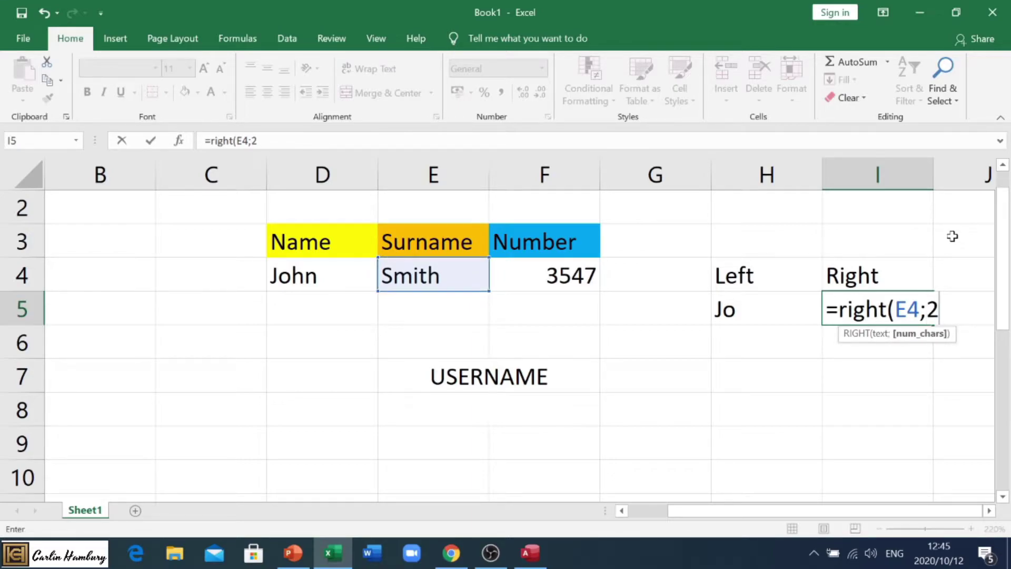
key("BackSpace")
type("3)")
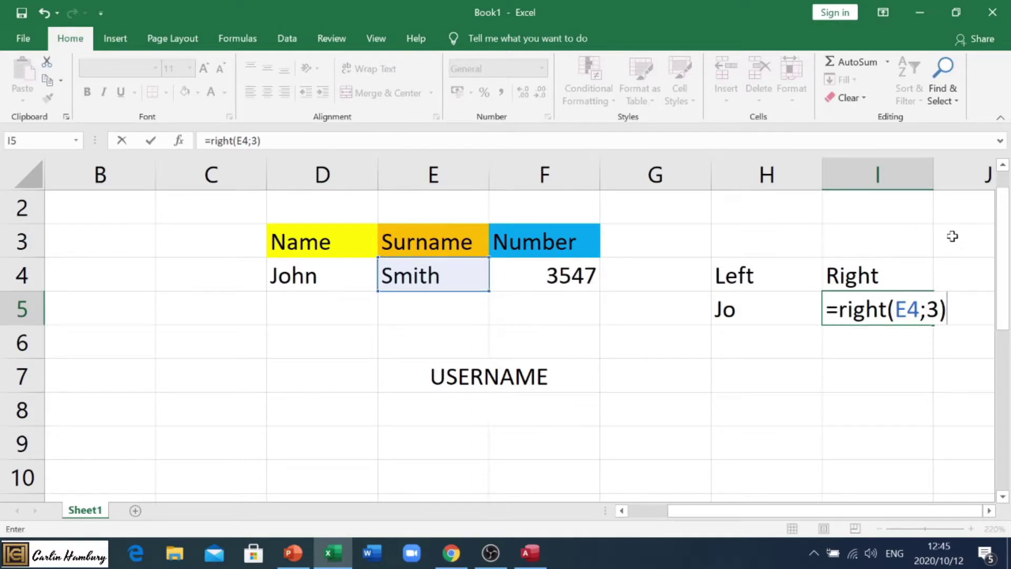
key("Return")
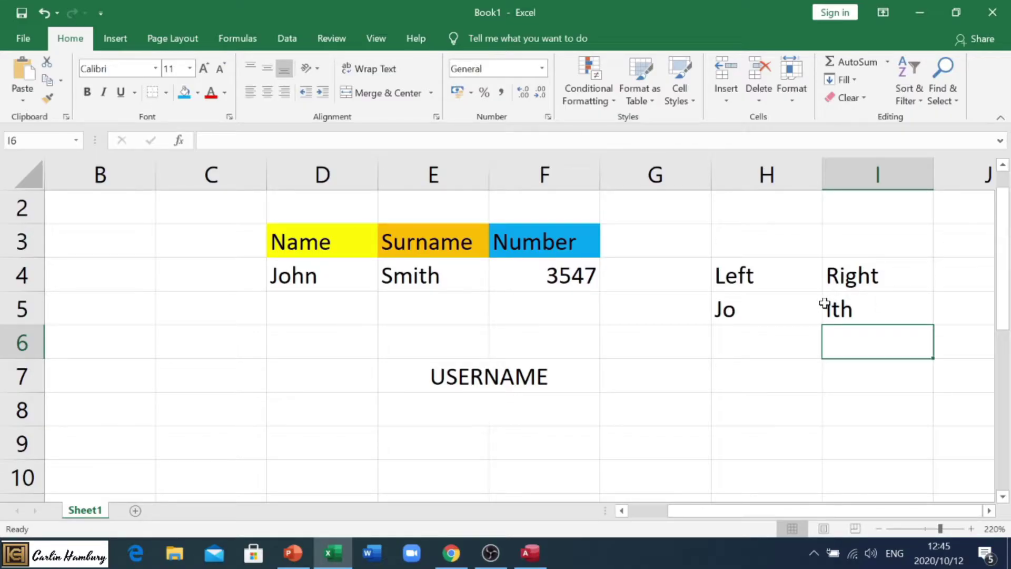
Check the H5 and I5 formulas, then start a formula under USERNAME.
left_click(746, 310)
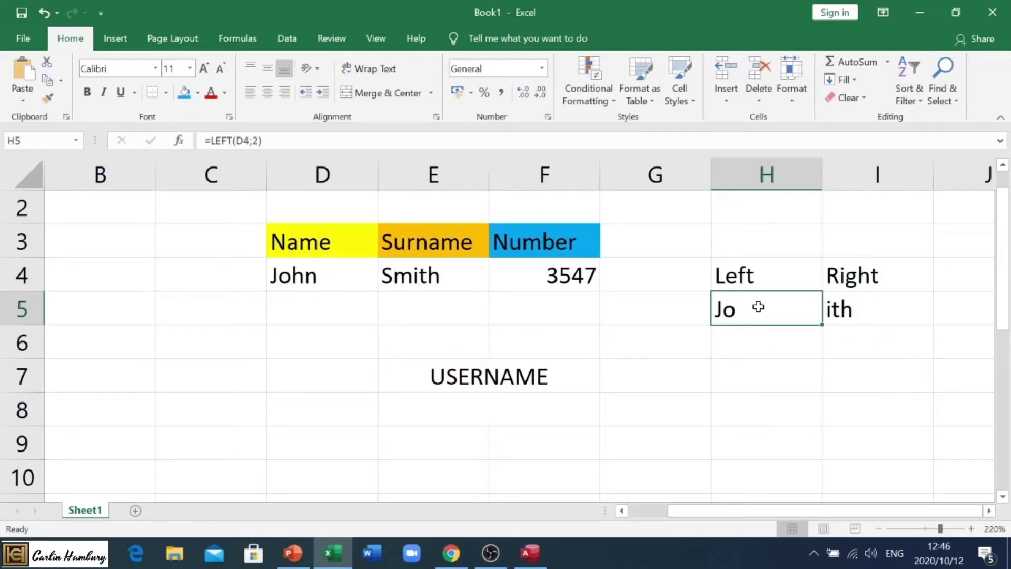
left_click(863, 312)
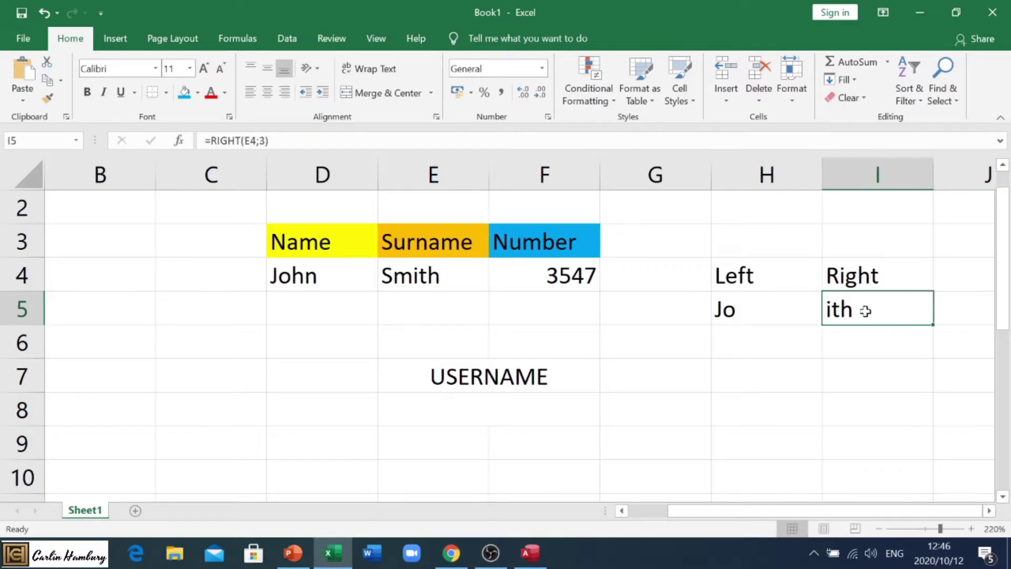
left_click(493, 408)
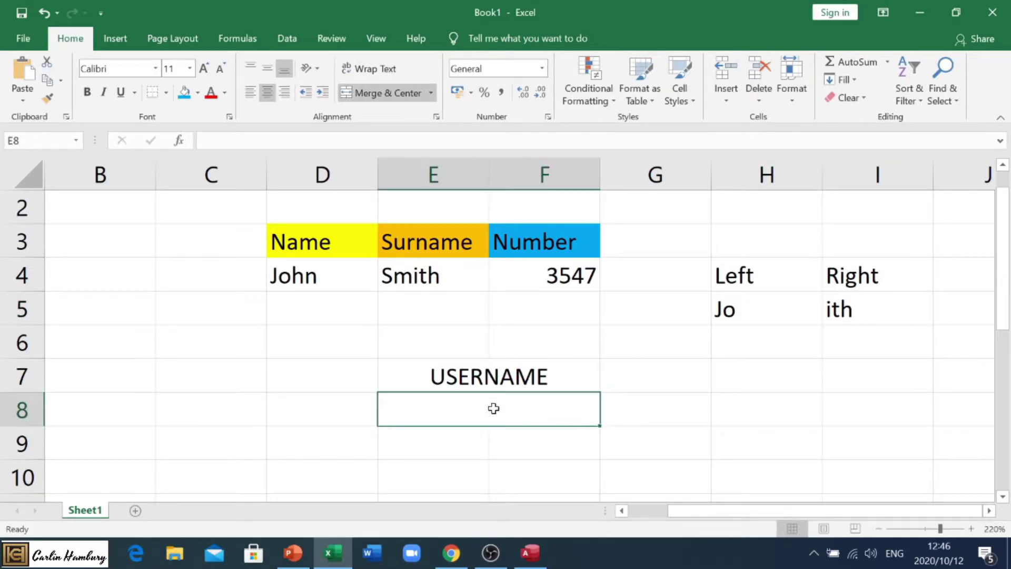
type("=")
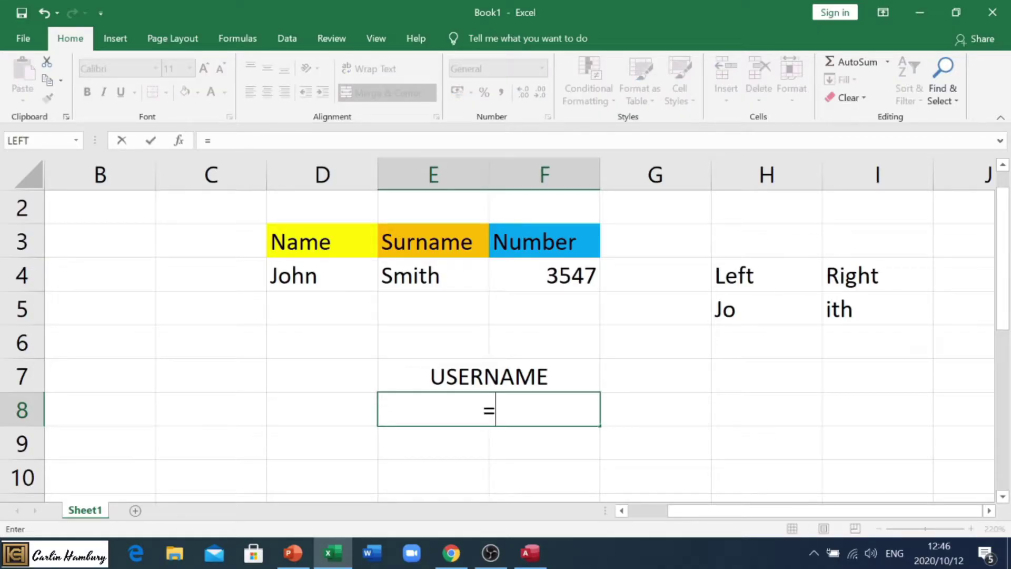
Cancel the started formula and merge E9:F9 into one centred cell.
key("Escape")
key("Tab")
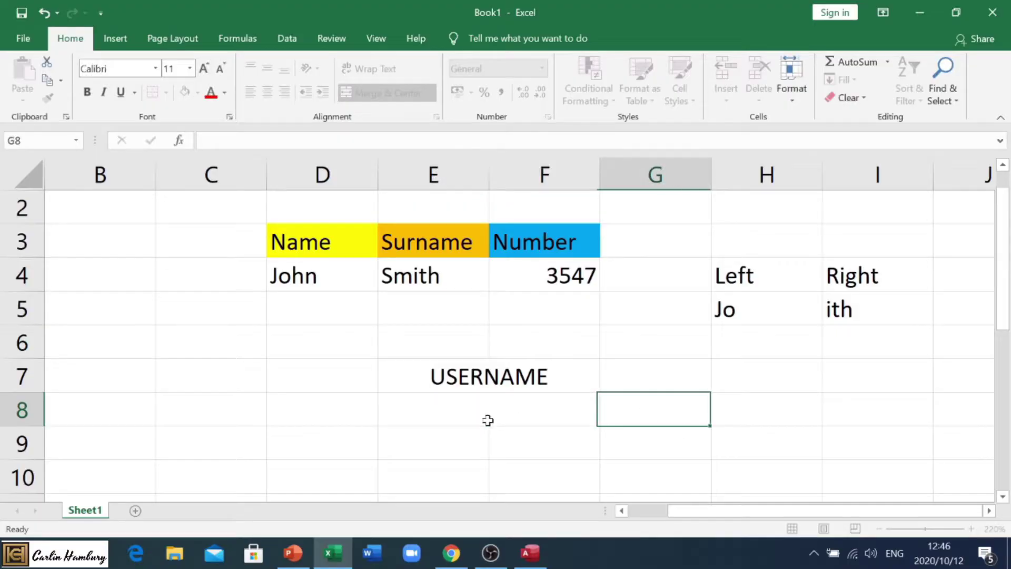
left_click_drag(415, 438, 524, 438)
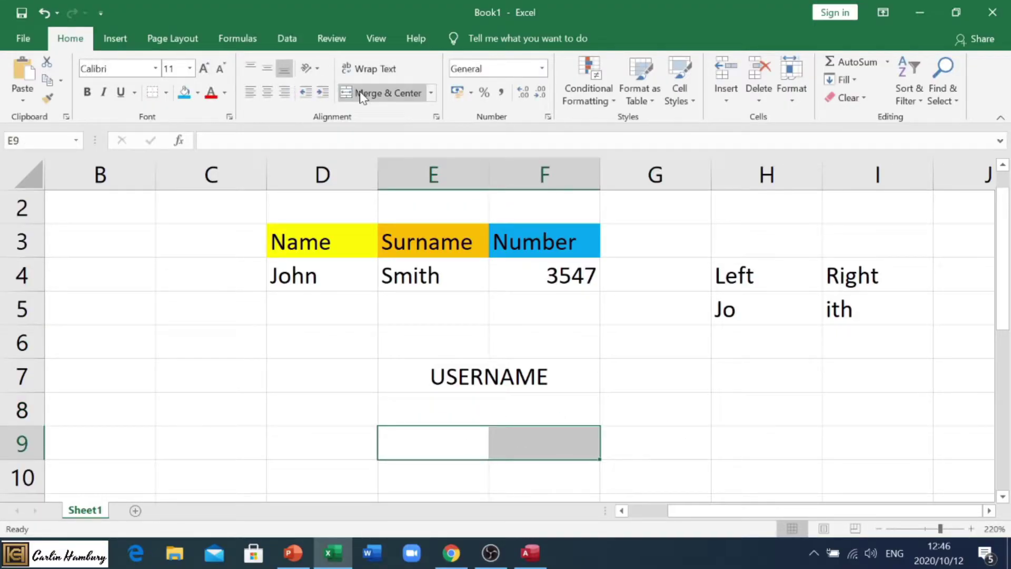
left_click(380, 93)
Add the labels Type in D8 and Insert in D9.
left_click(470, 414)
left_click(324, 409)
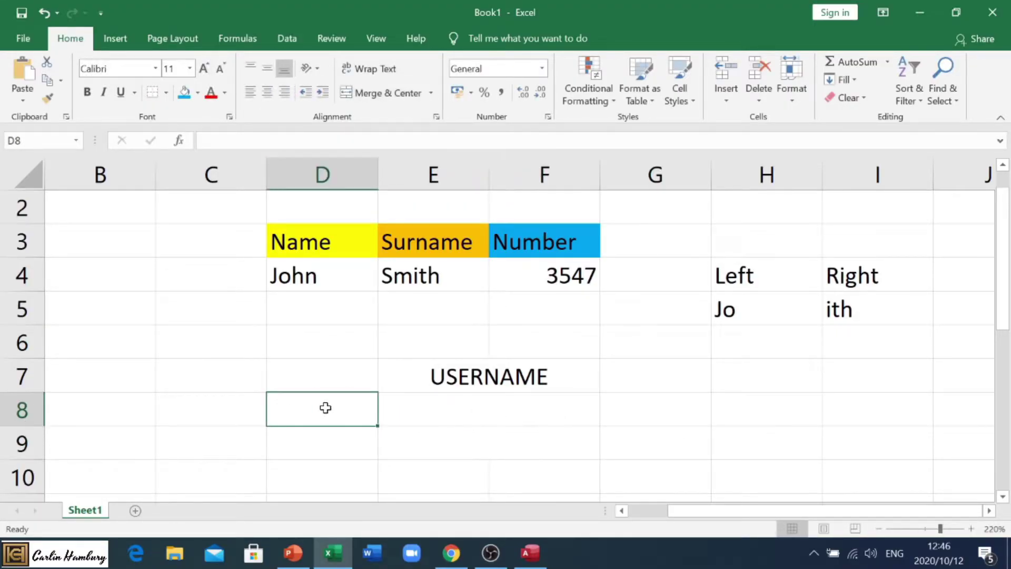
type("Type")
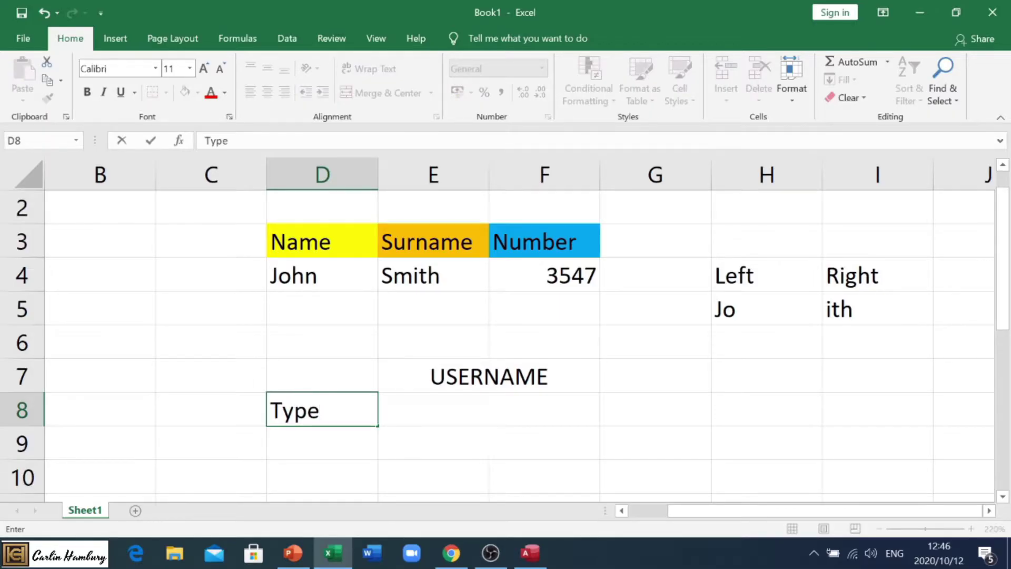
left_click(334, 440)
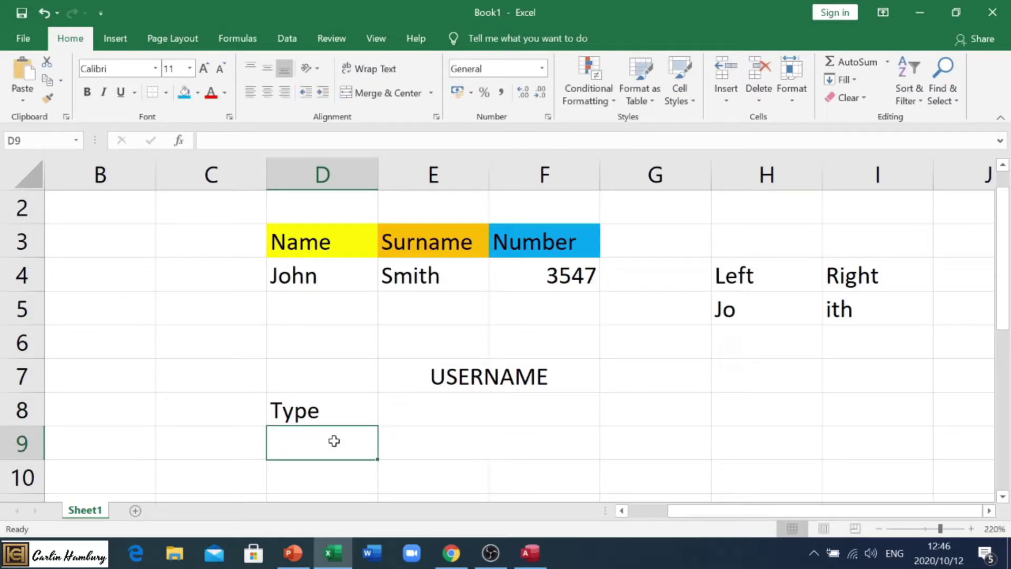
type("Insert")
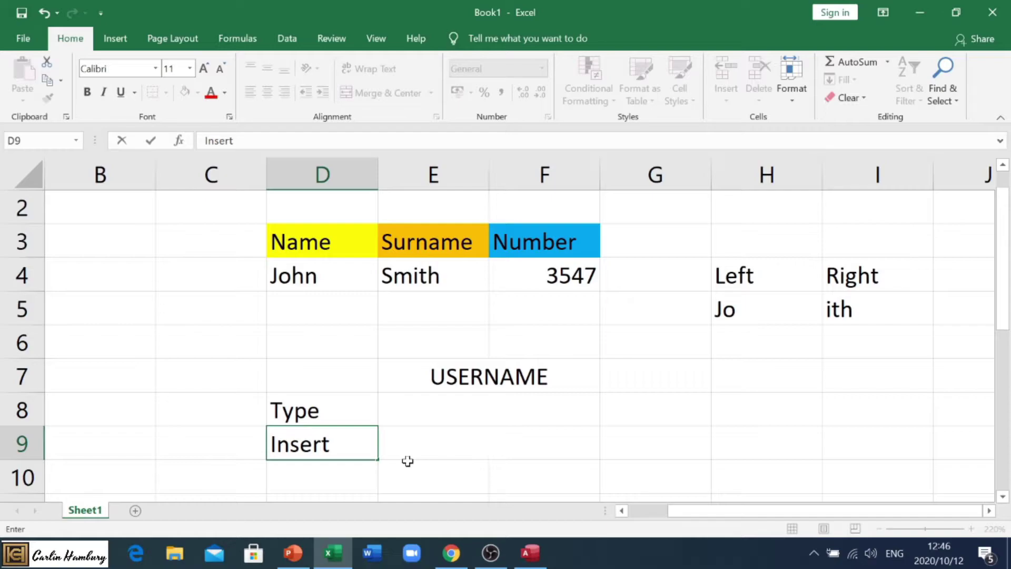
left_click(407, 435)
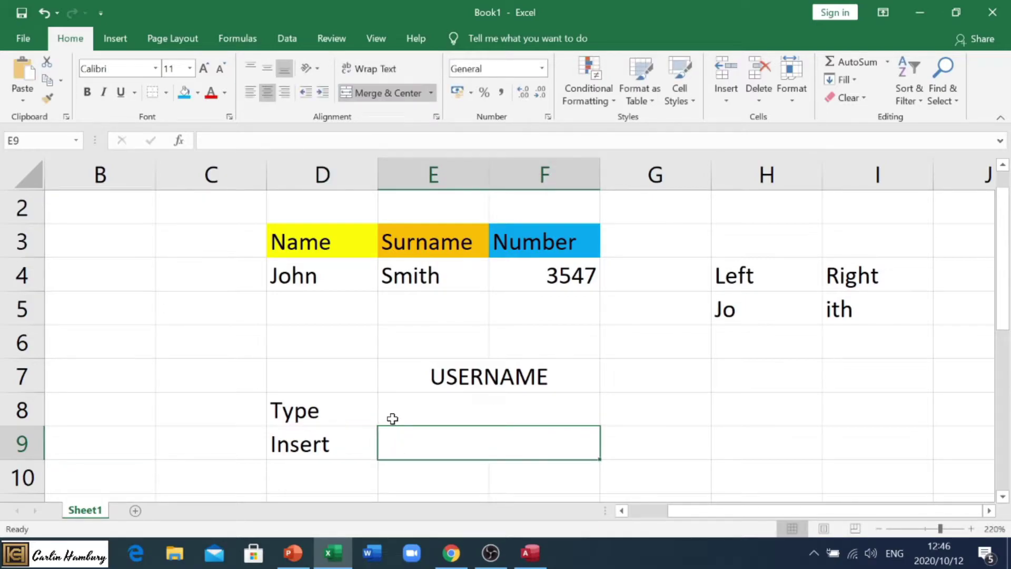
left_click(350, 409)
left_click(468, 415)
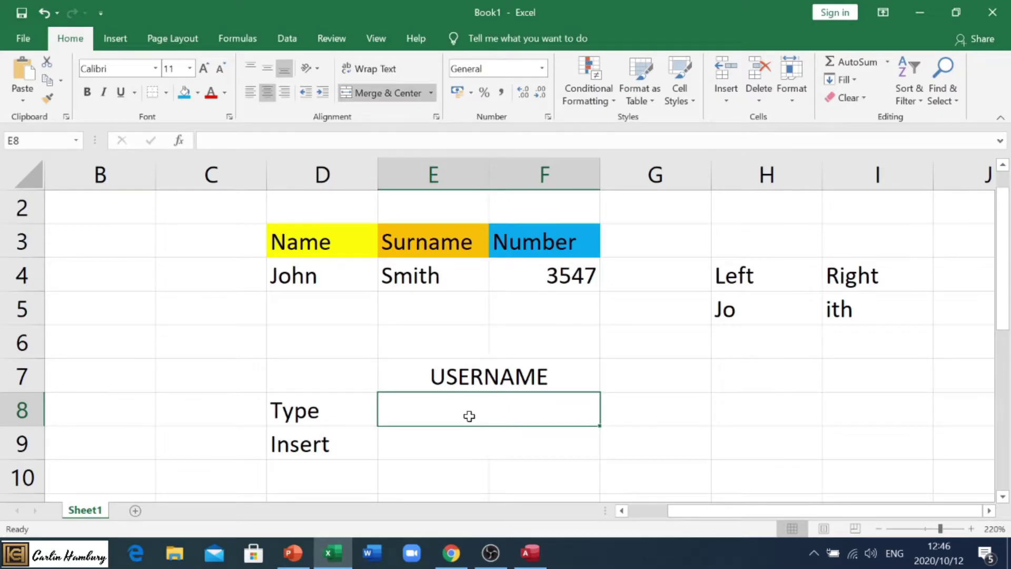
Enter =CONCATENATE(D4;E4;F4) in E8 so it shows JohnSmith3547.
type("=con")
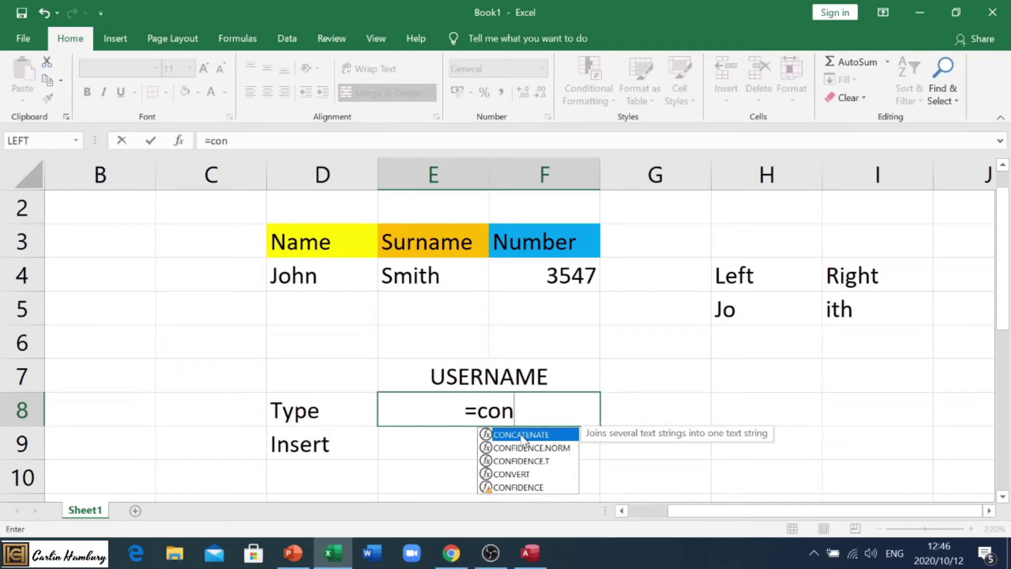
type("catenate")
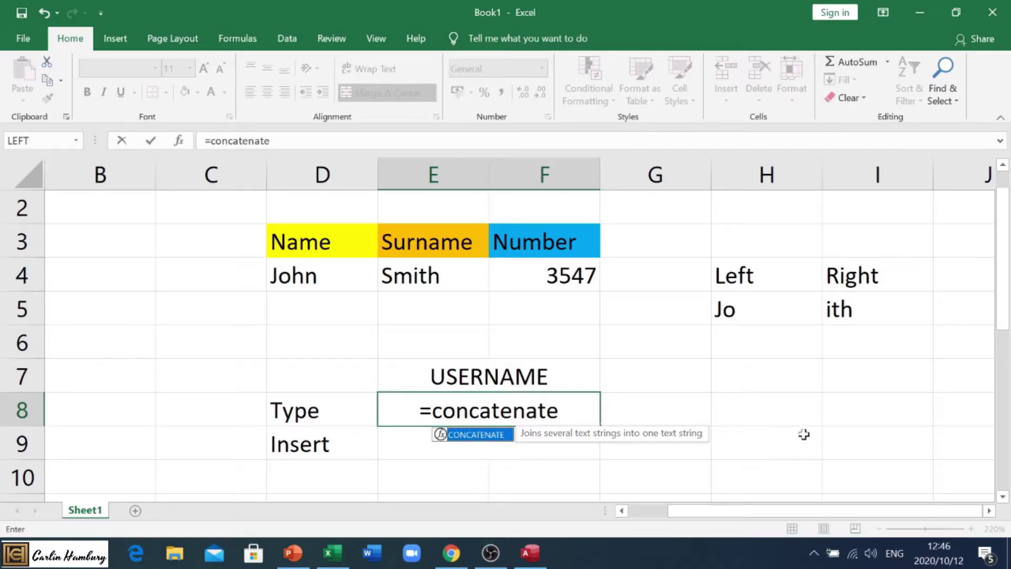
type("(")
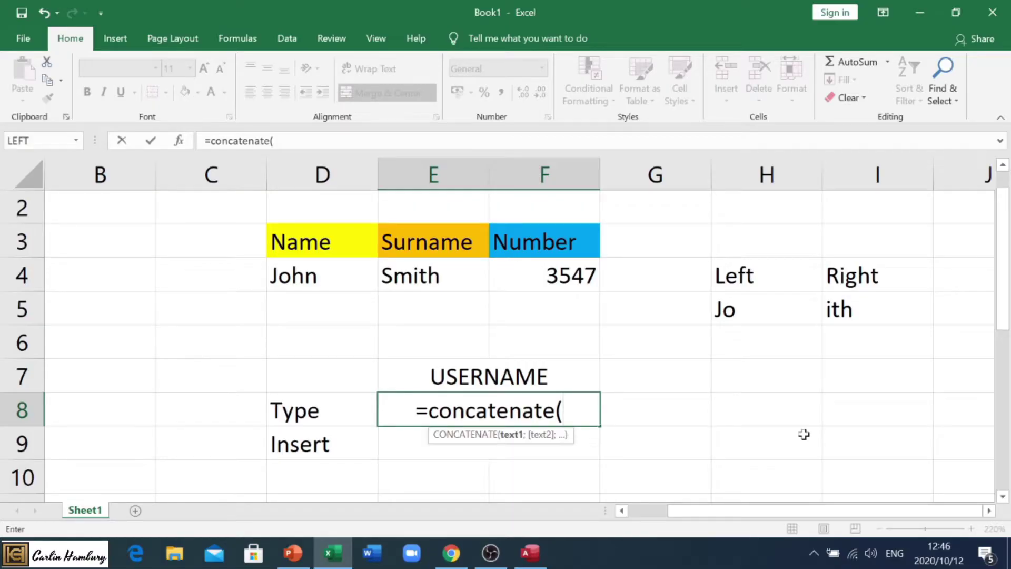
left_click(350, 278)
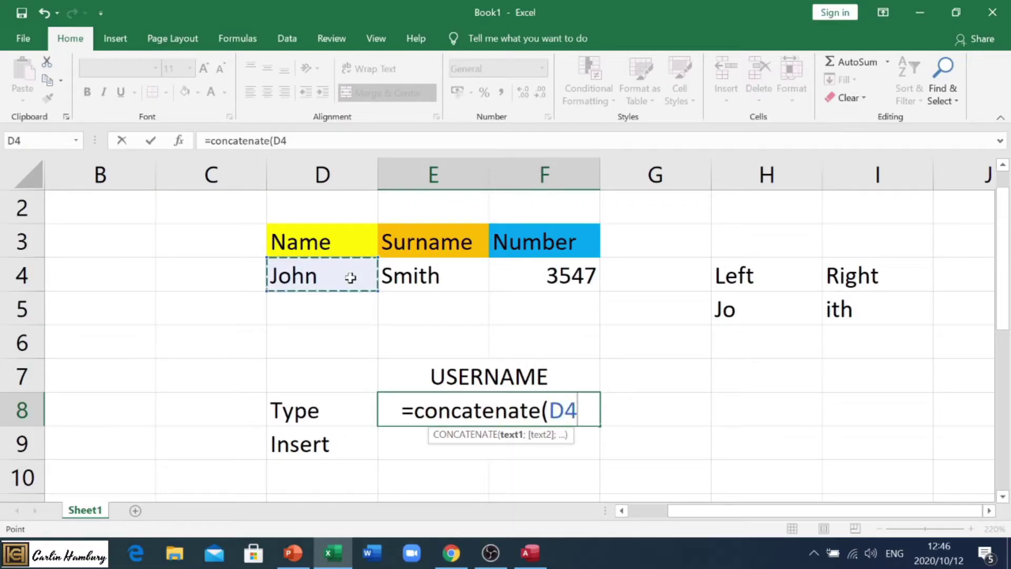
type(";")
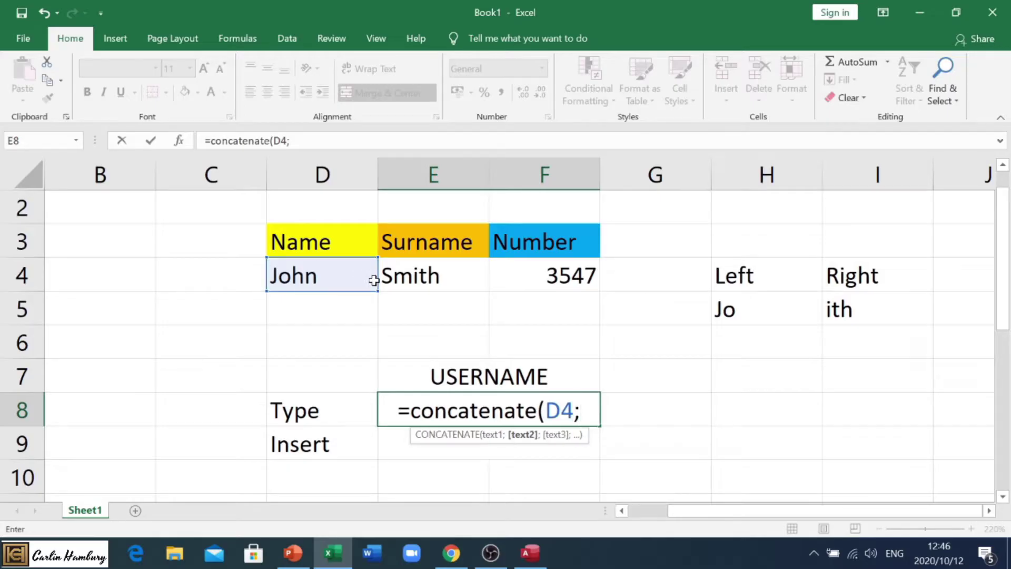
left_click(415, 274)
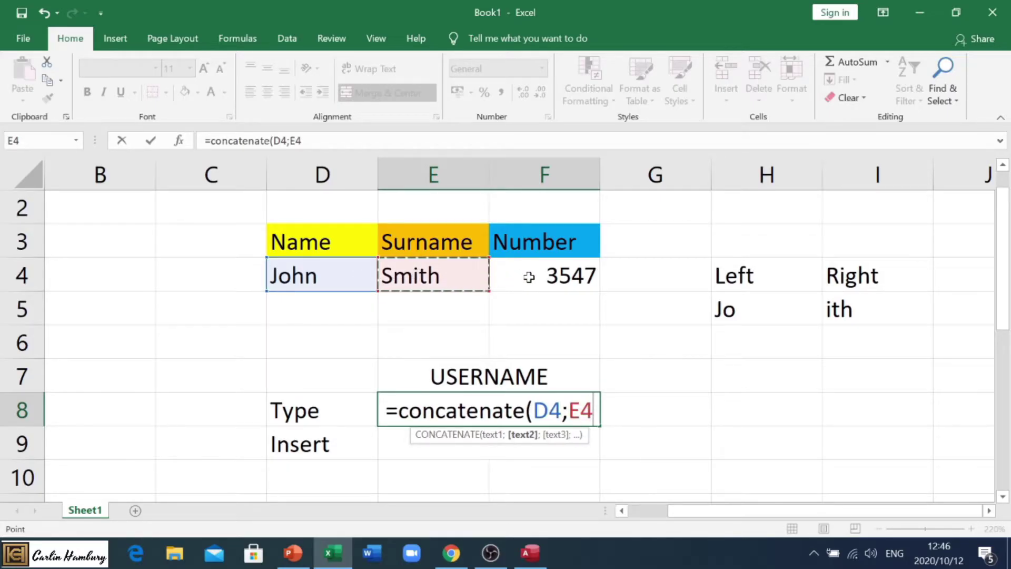
type(";")
left_click(545, 273)
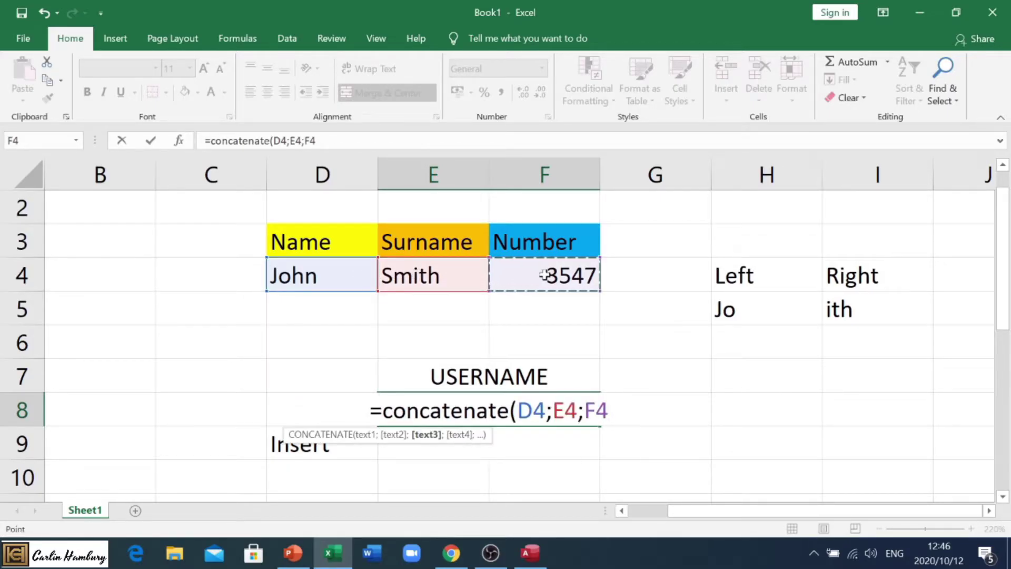
type(")")
key("Return")
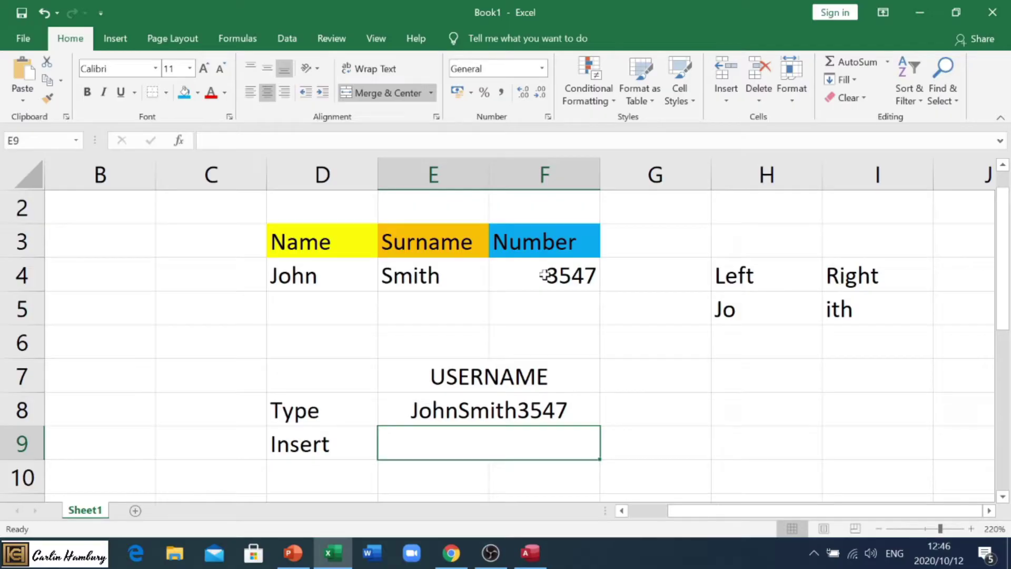
Insert a " " space argument between name and surname in the E8 formula.
double_click(529, 416)
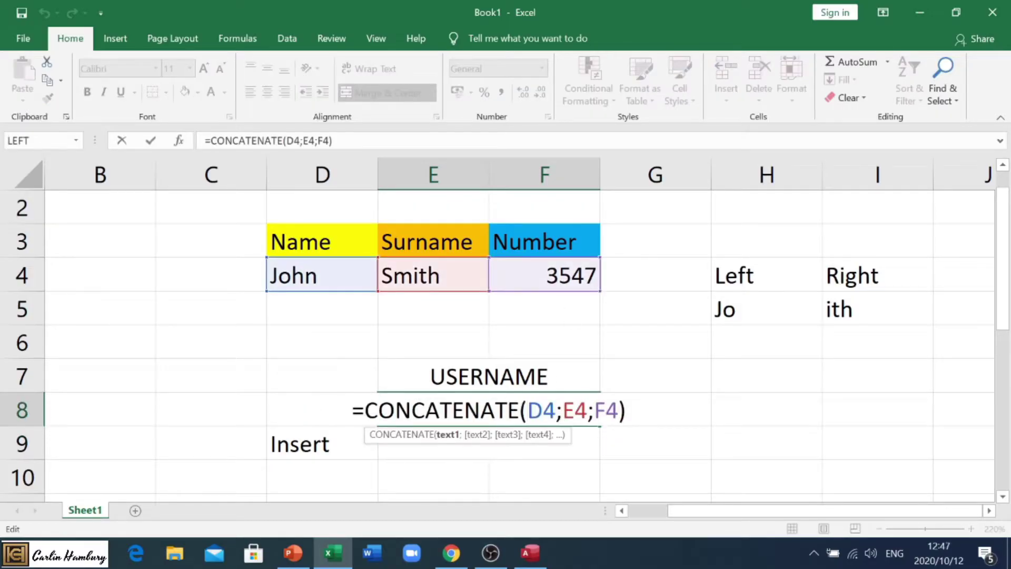
key("Right")
key("Right")
key("Right")
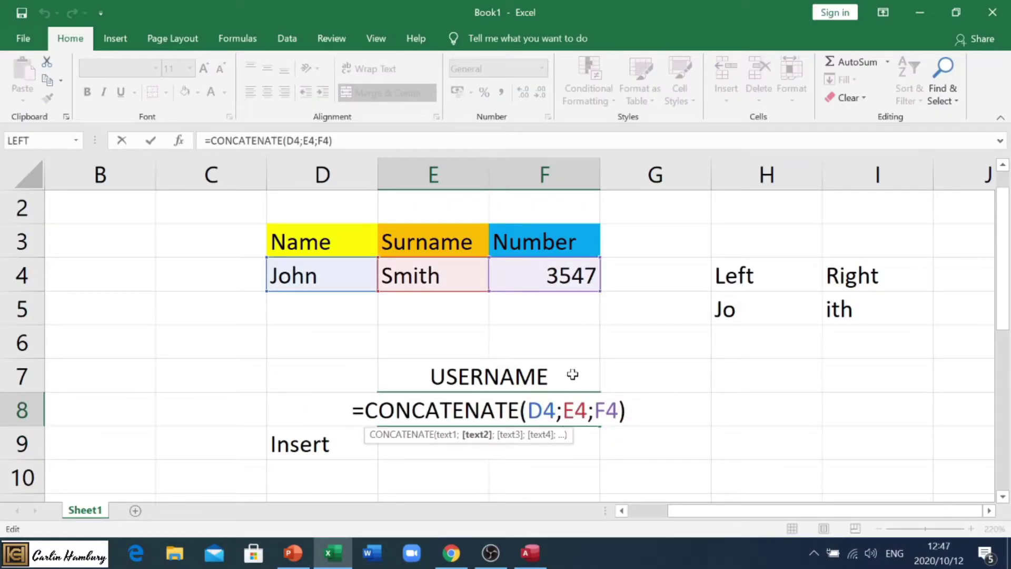
type("\"")
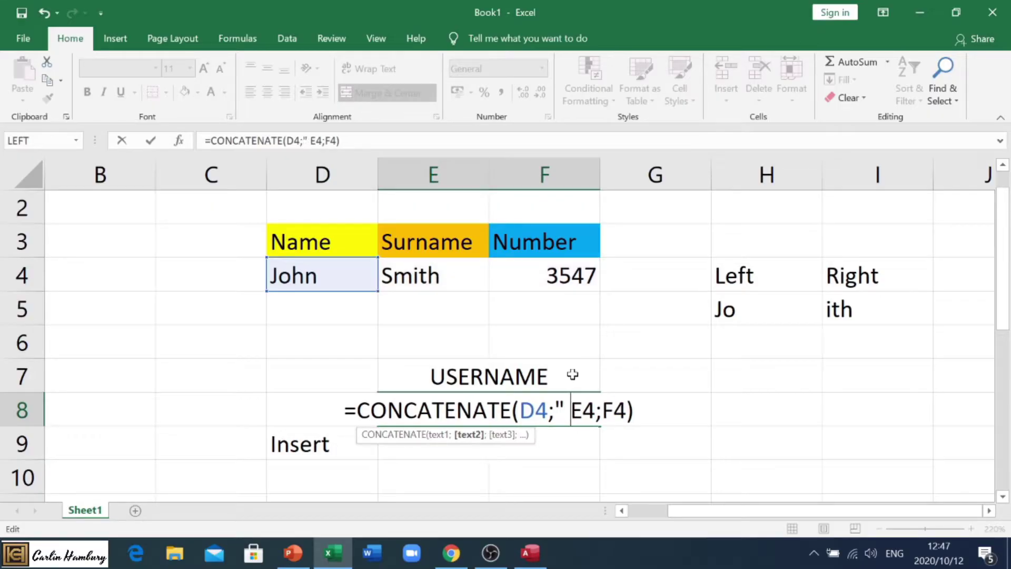
type(" \"")
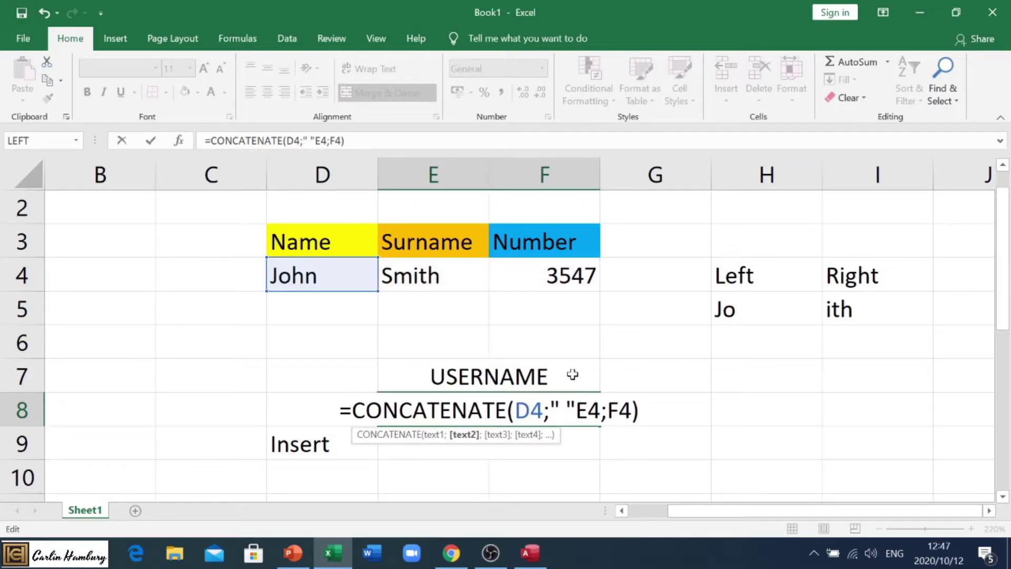
type(";")
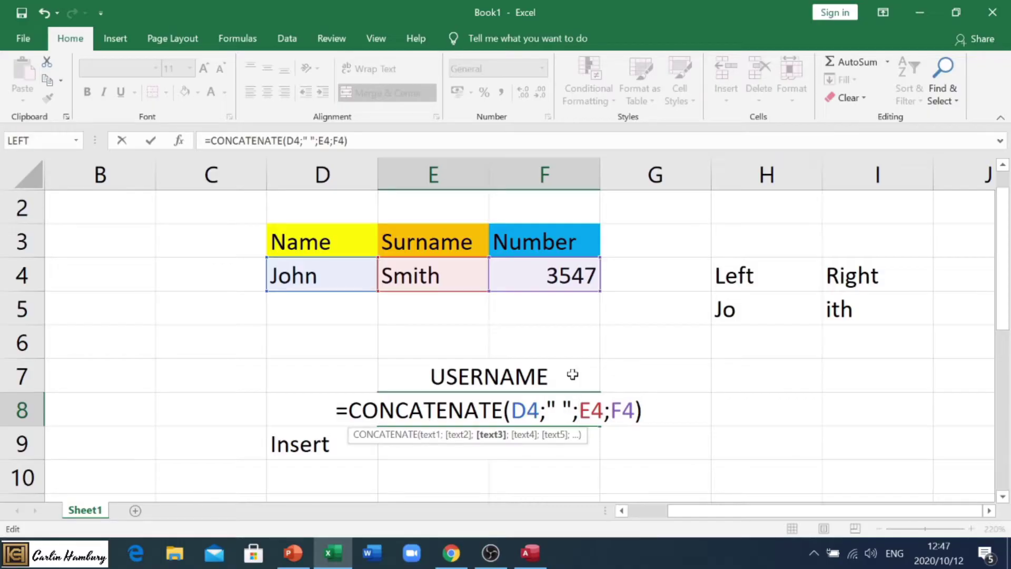
key("Return")
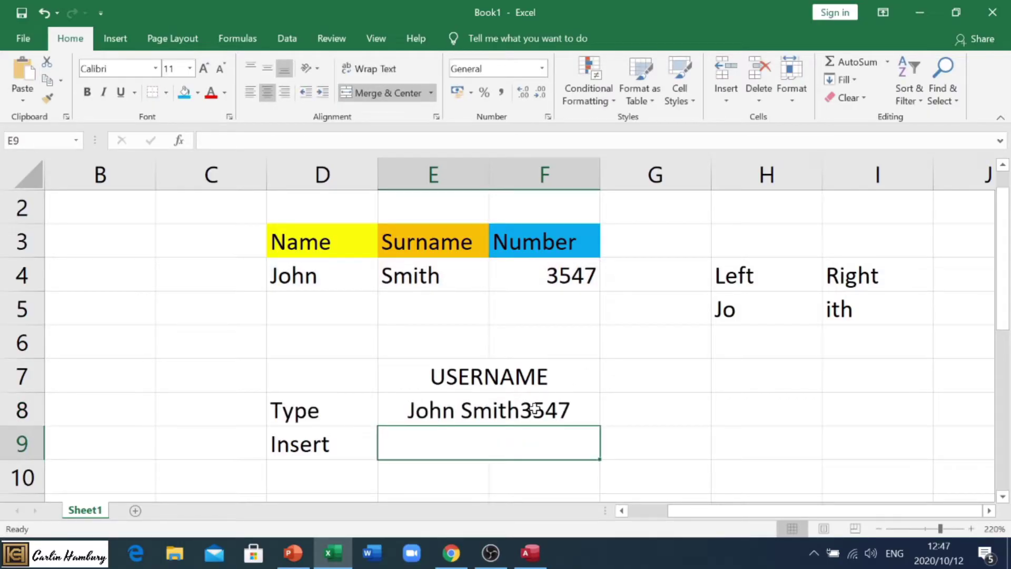
Add a second " " after E4 so E8 shows John Smith 3547.
double_click(535, 409)
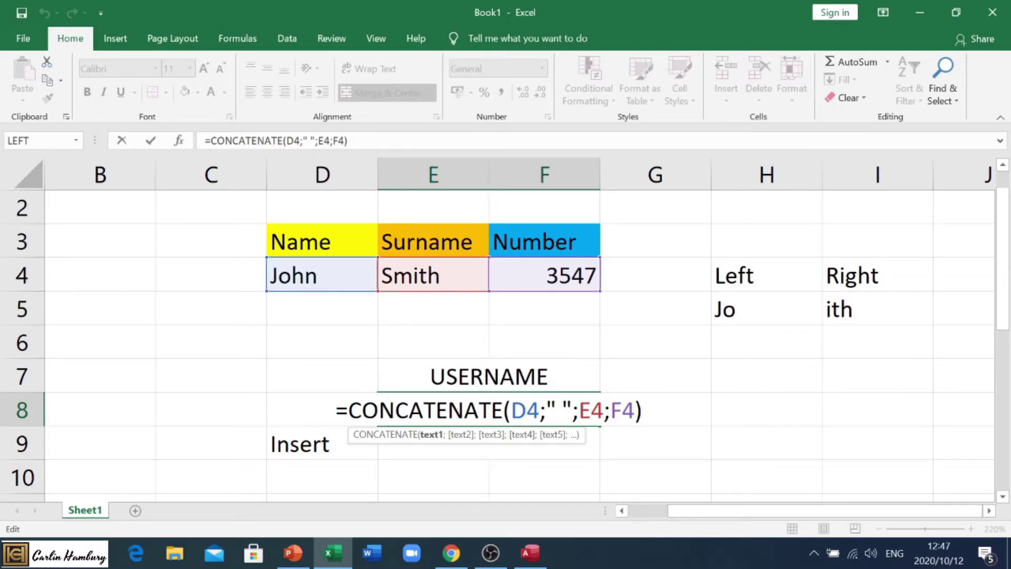
left_click(603, 411)
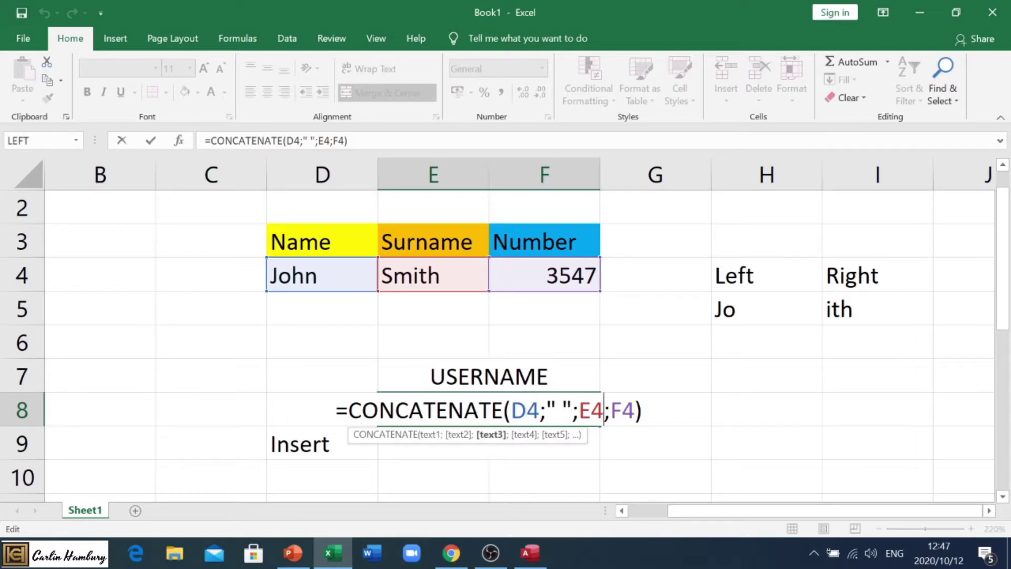
type(";")
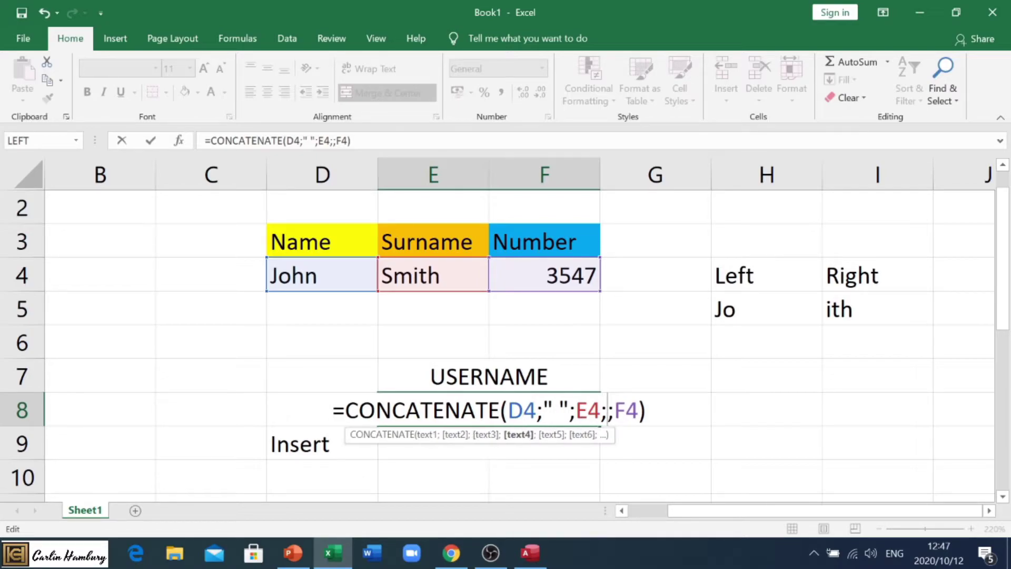
type("\" \"")
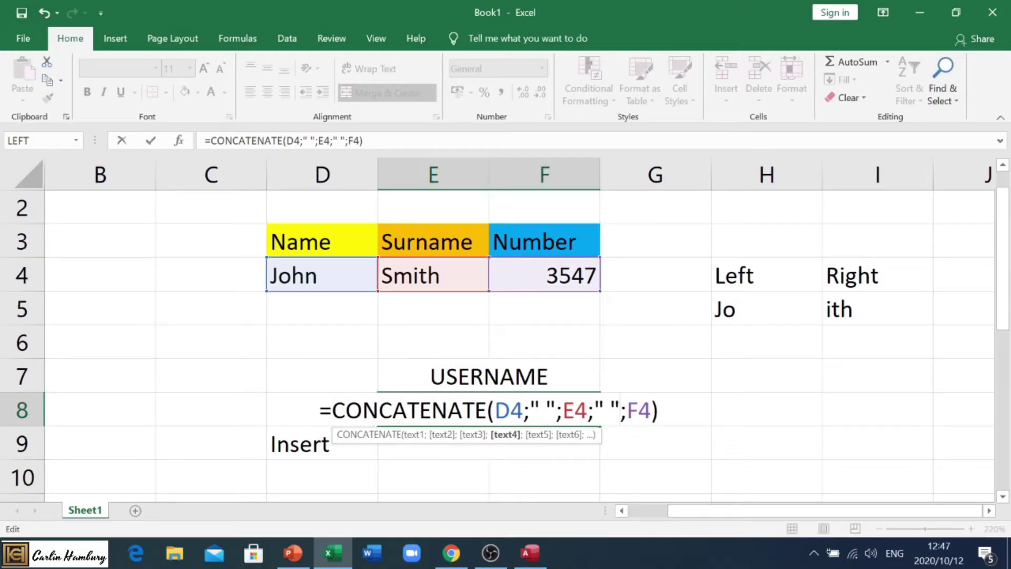
key("Return")
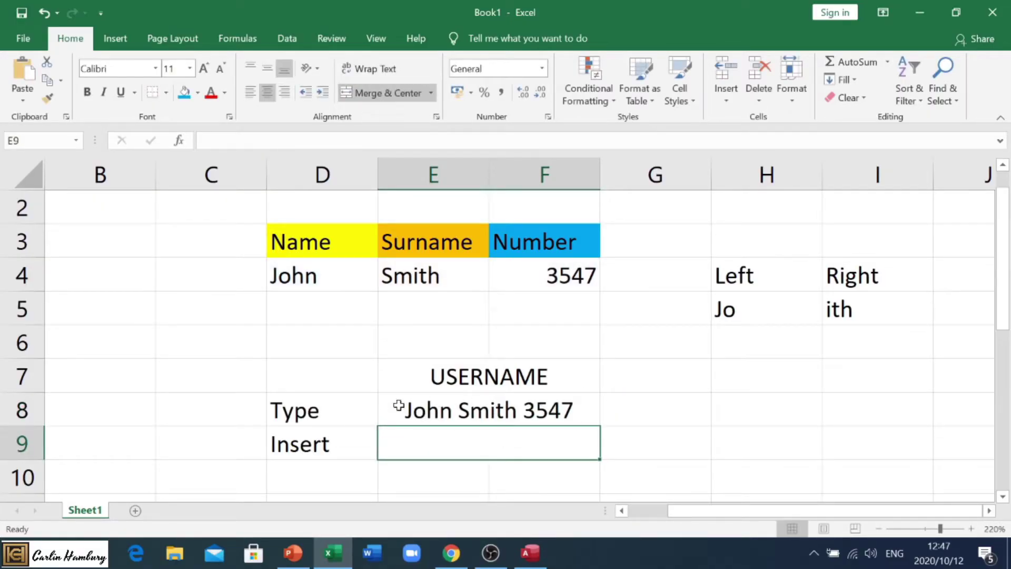
left_click(399, 405)
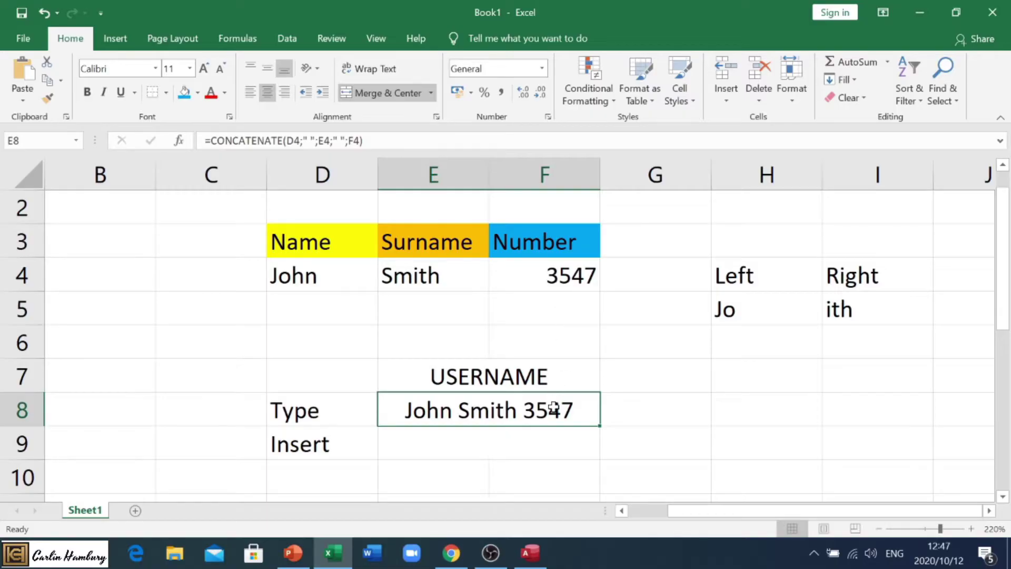
Replace the E8 arguments with LEFT(D4;2), RIGHT(E4;3) and 3547.
double_click(553, 408)
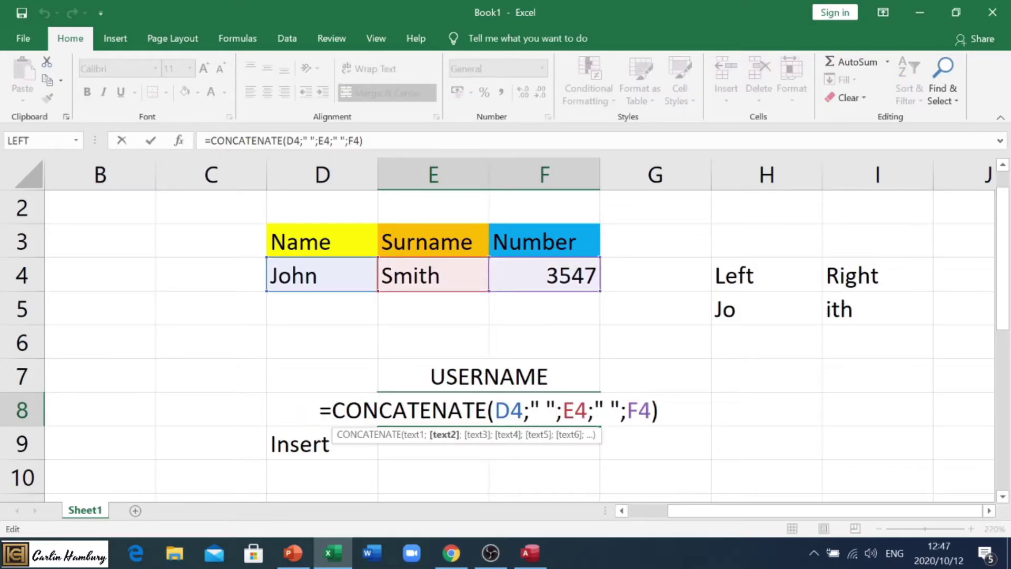
left_click_drag(494, 409, 659, 409)
key("BackSpace")
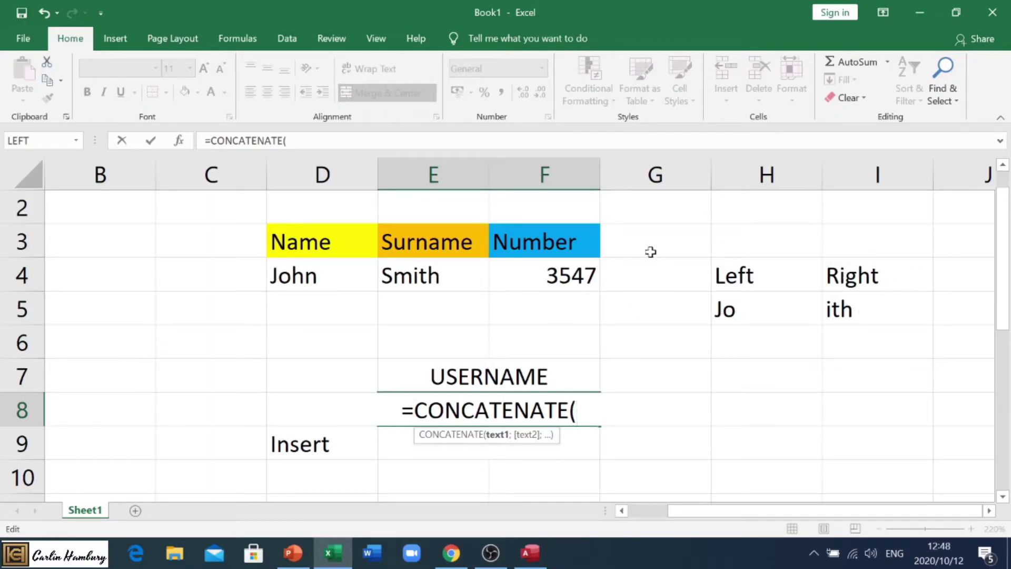
type("left")
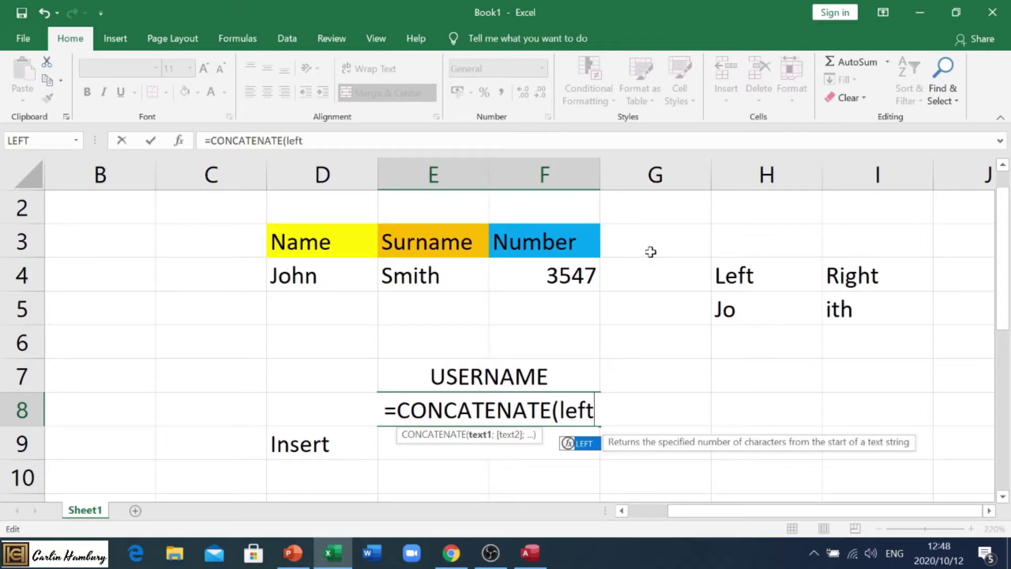
type("(")
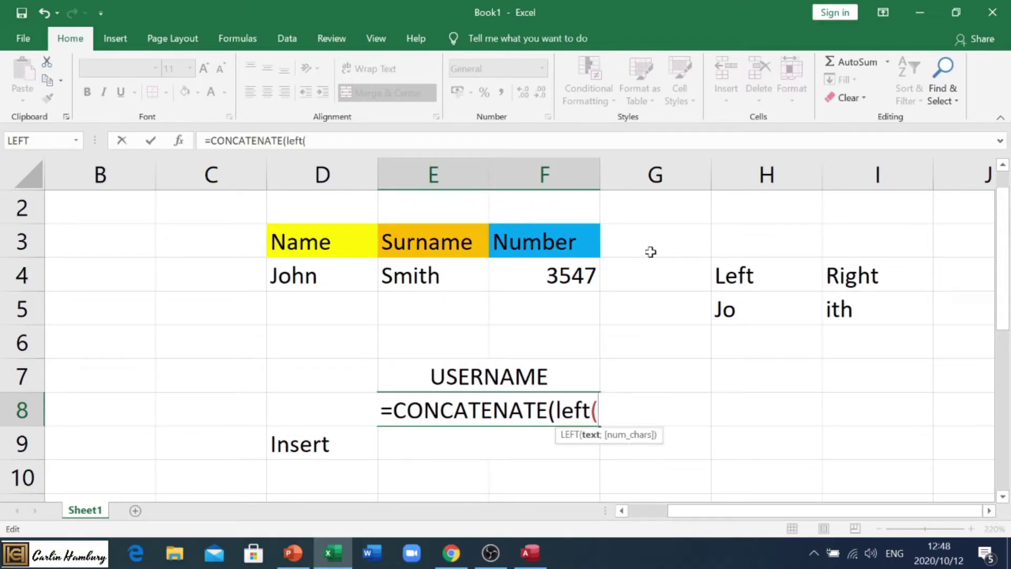
left_click(315, 275)
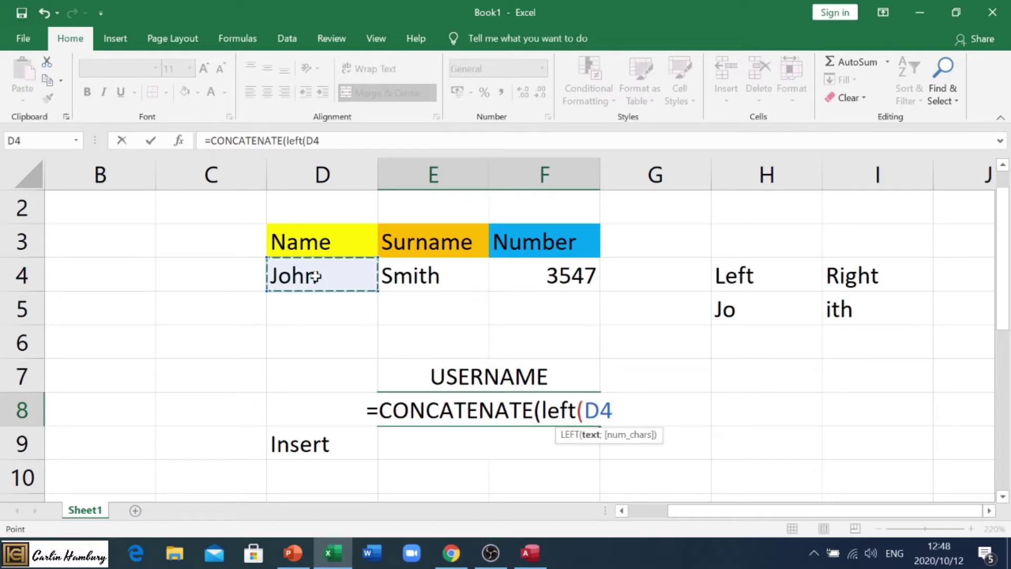
type(";2)")
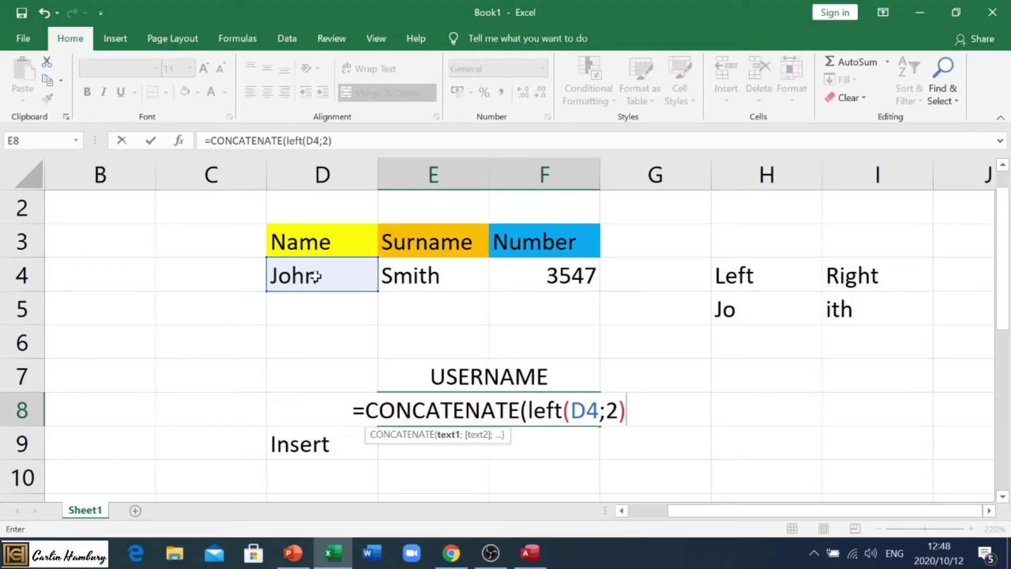
type(",")
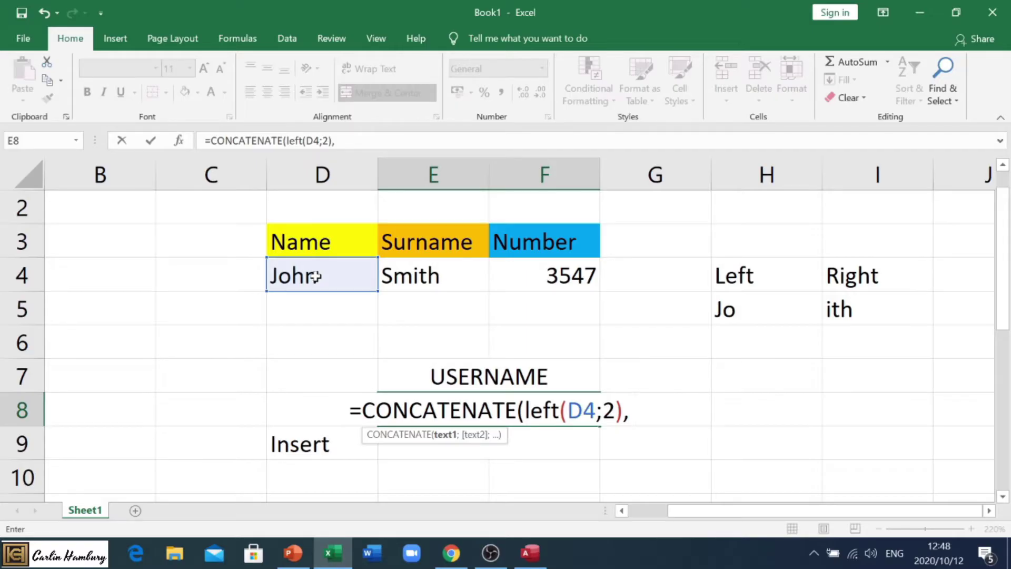
type(" right(")
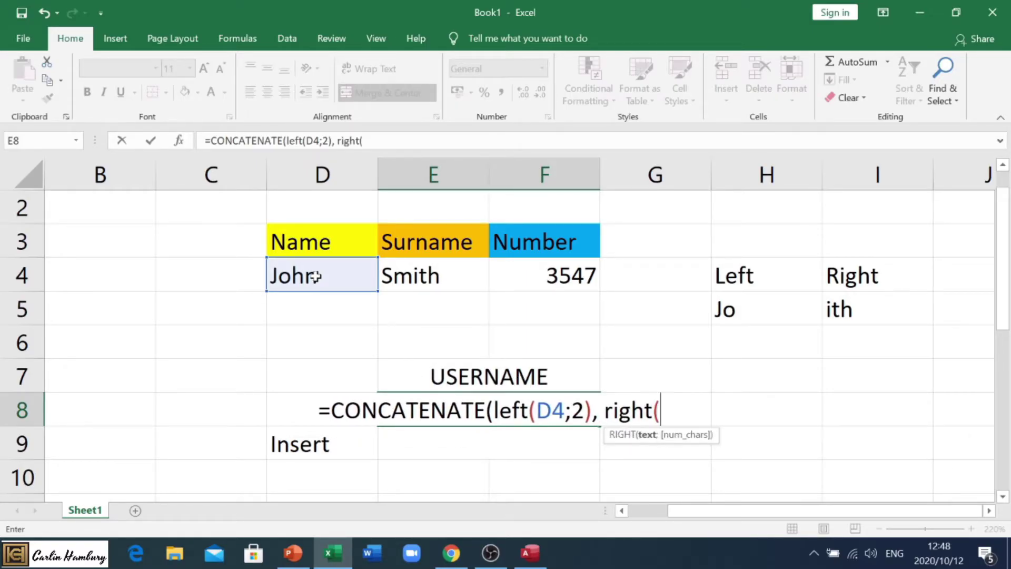
left_click(429, 272)
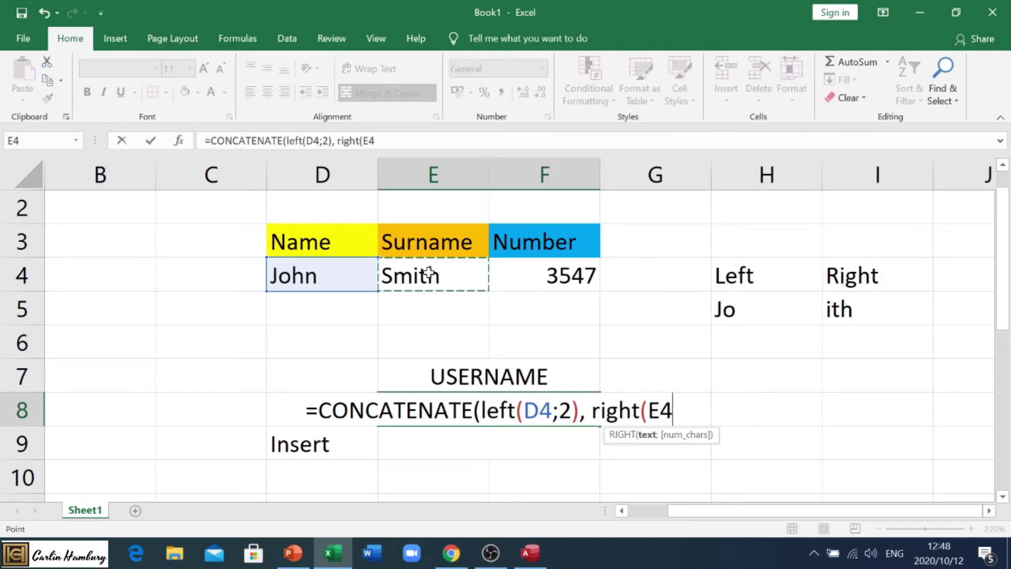
type(";3)")
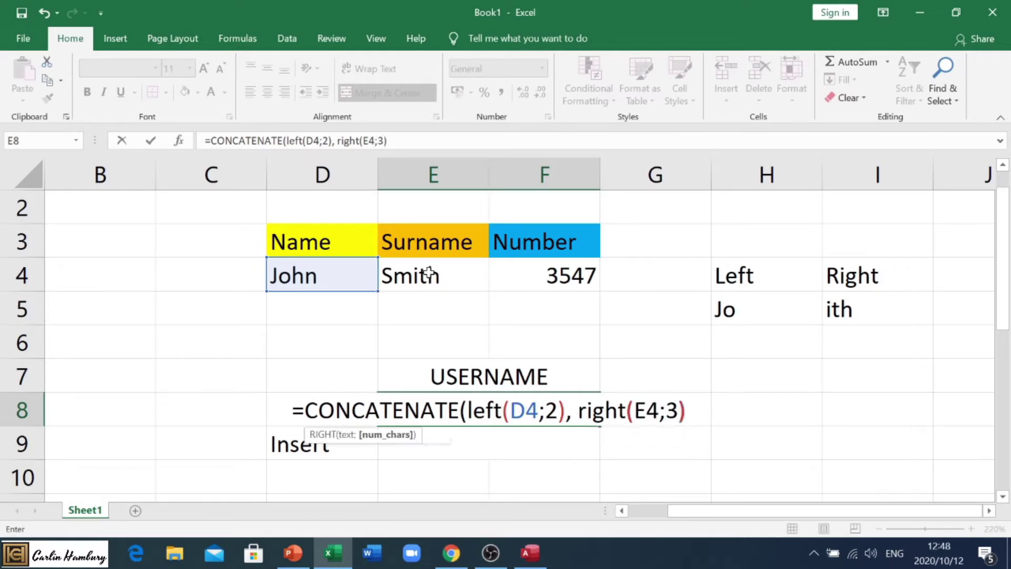
type(",")
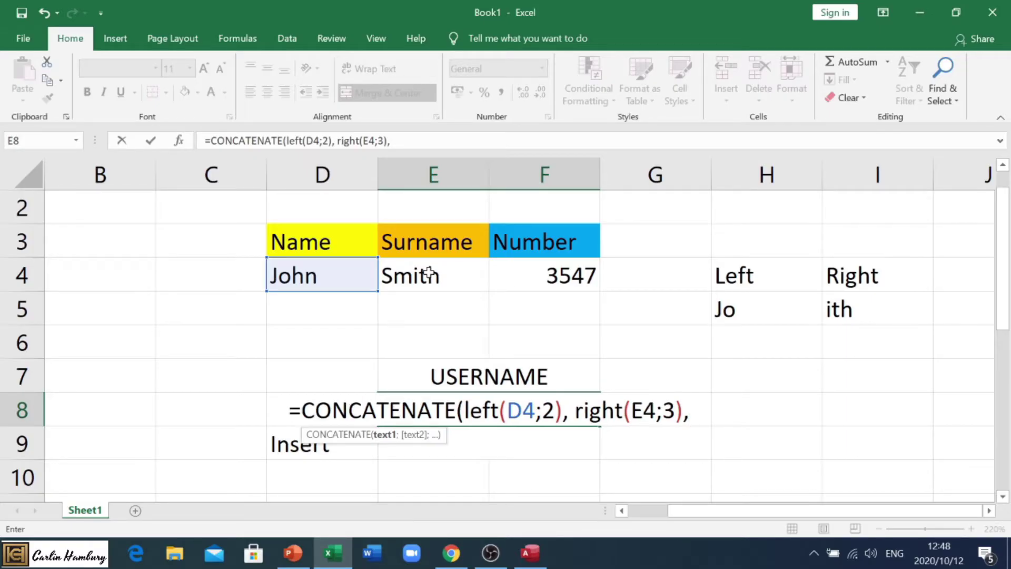
type(" 3")
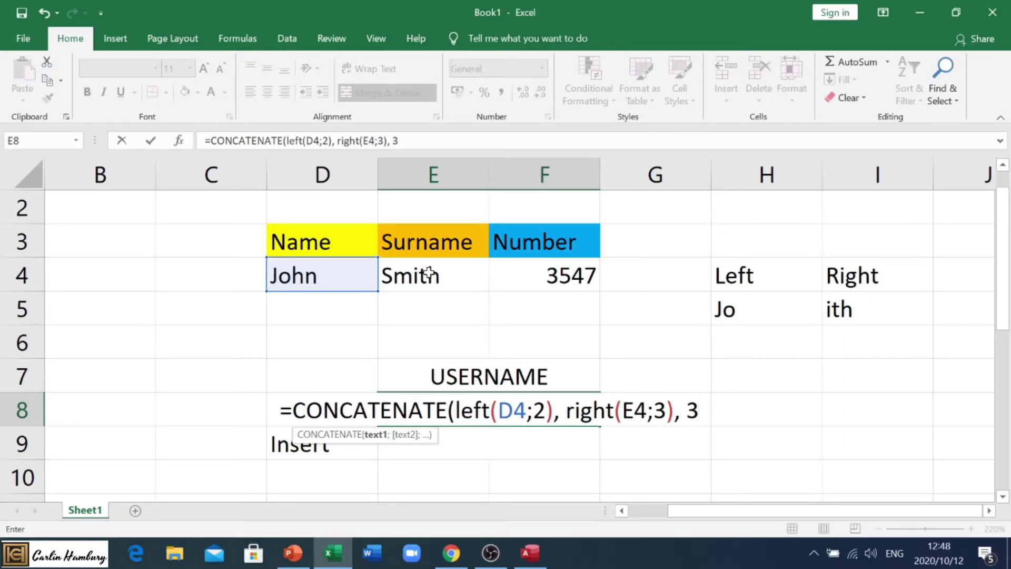
type("547")
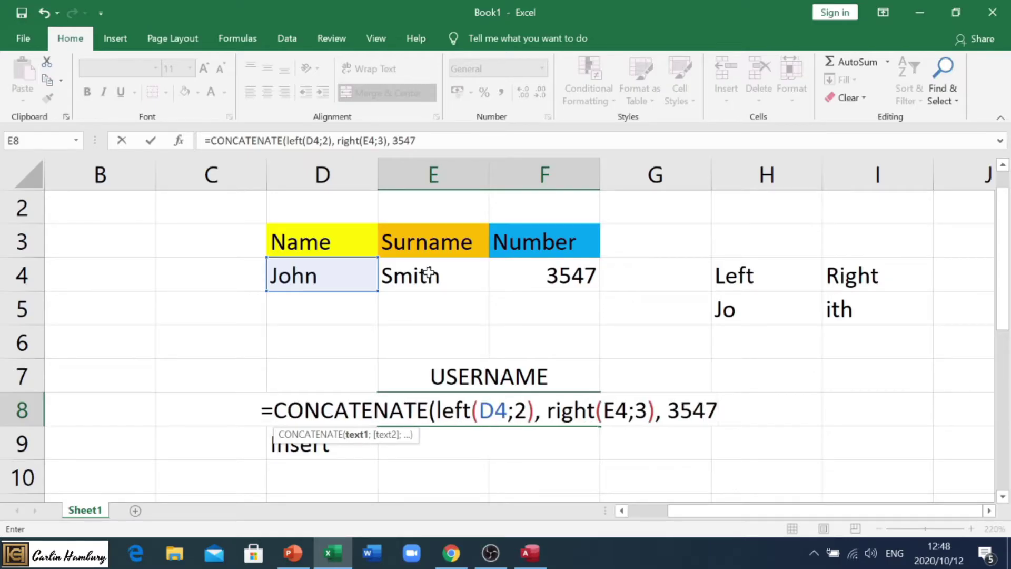
type(")")
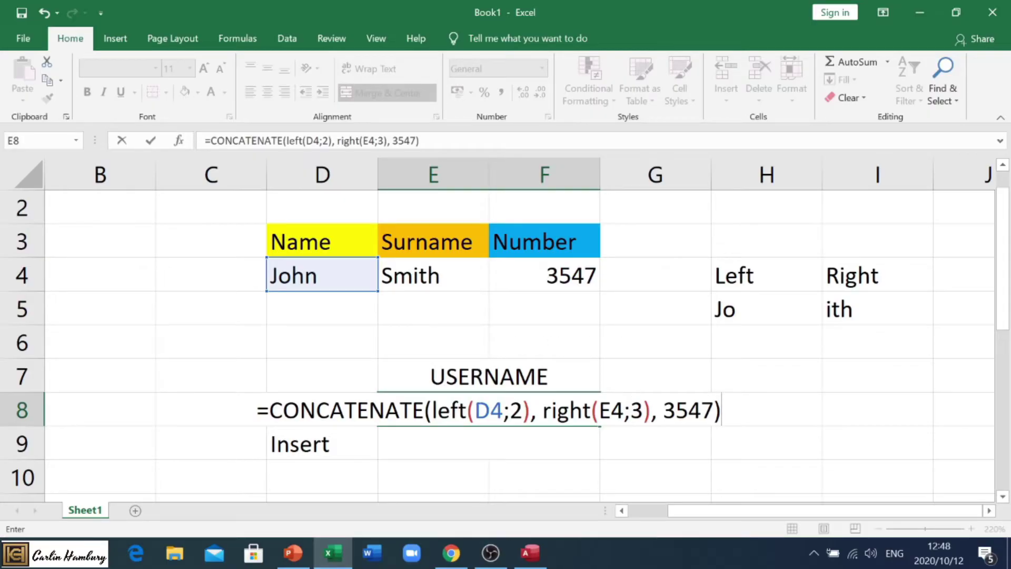
key("Return")
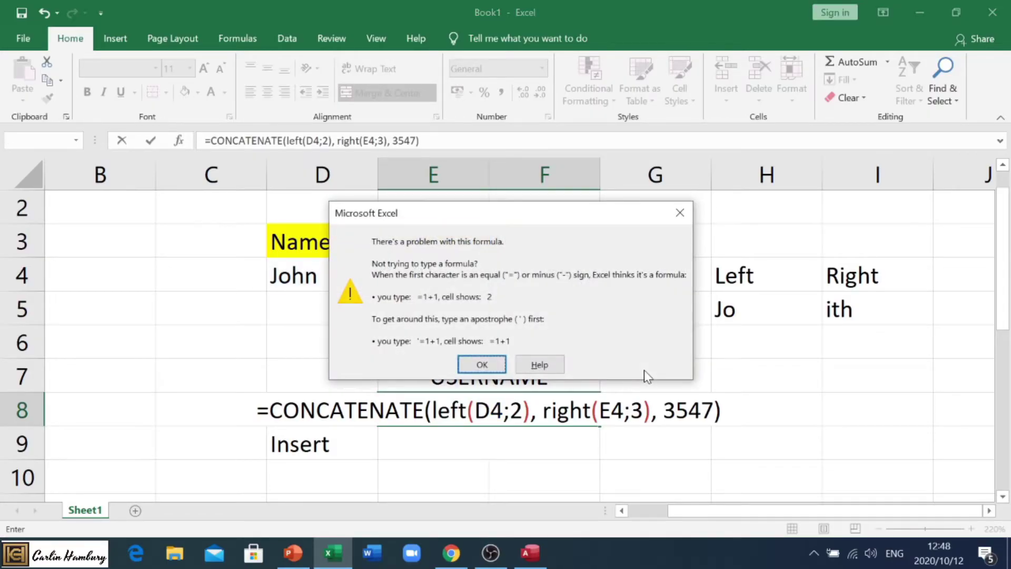
Change the comma separators to semicolons so E8 displays Joith3547.
key("Return")
key("Return")
key("Return")
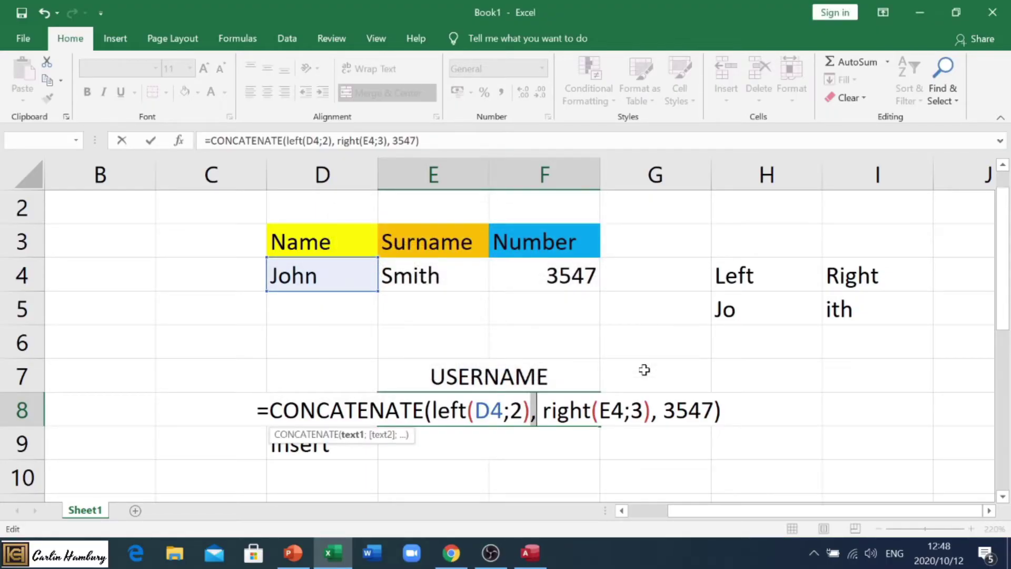
key("BackSpace")
type(";")
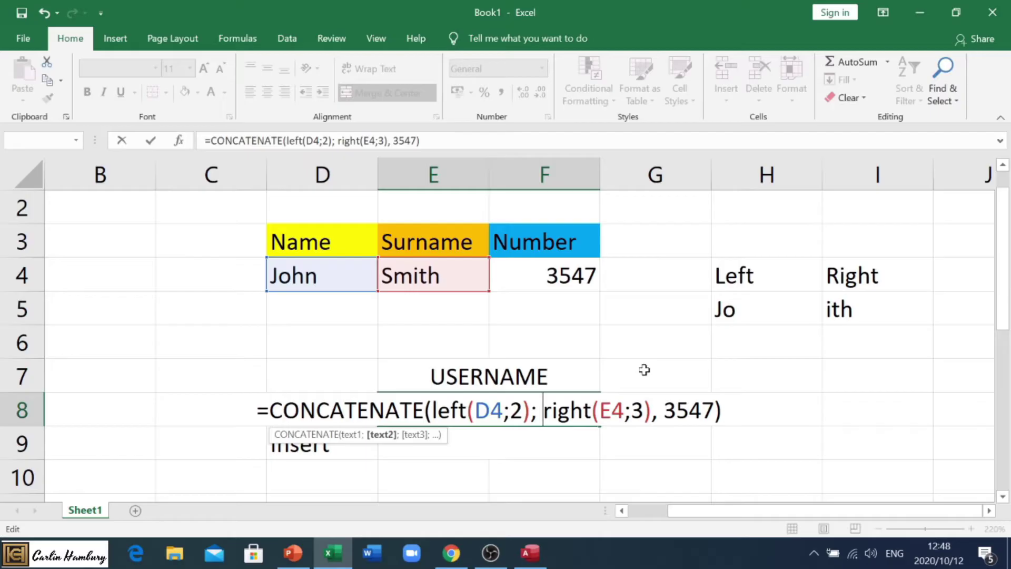
key("Right")
key("Right")
key("Right")
key("Right")
key("Right")
key("Right")
key("Right")
key("Right")
key("Right")
key("Right")
key("Right")
key("Right")
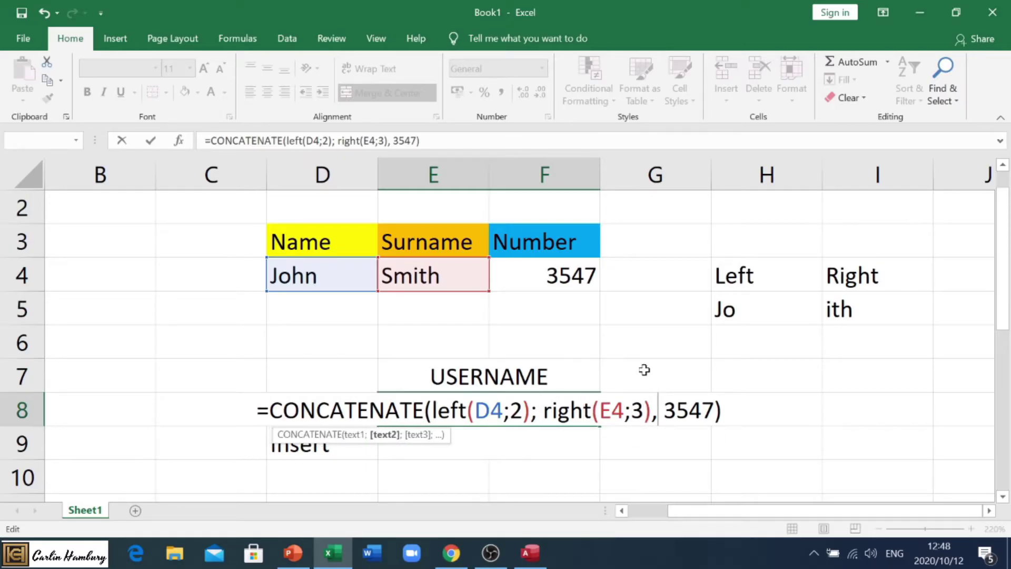
key("BackSpace")
type(";")
key("Return")
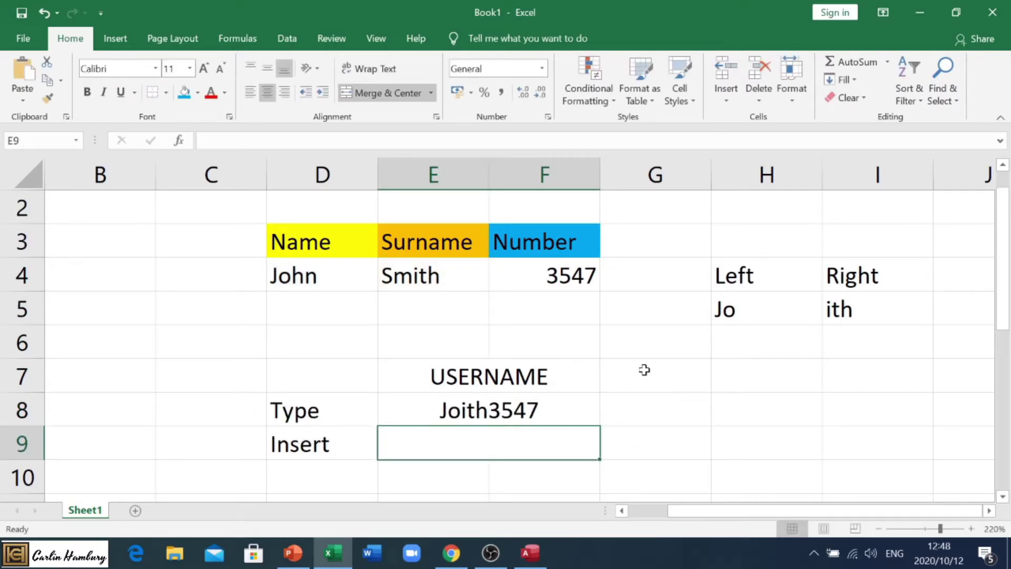
left_click(565, 412)
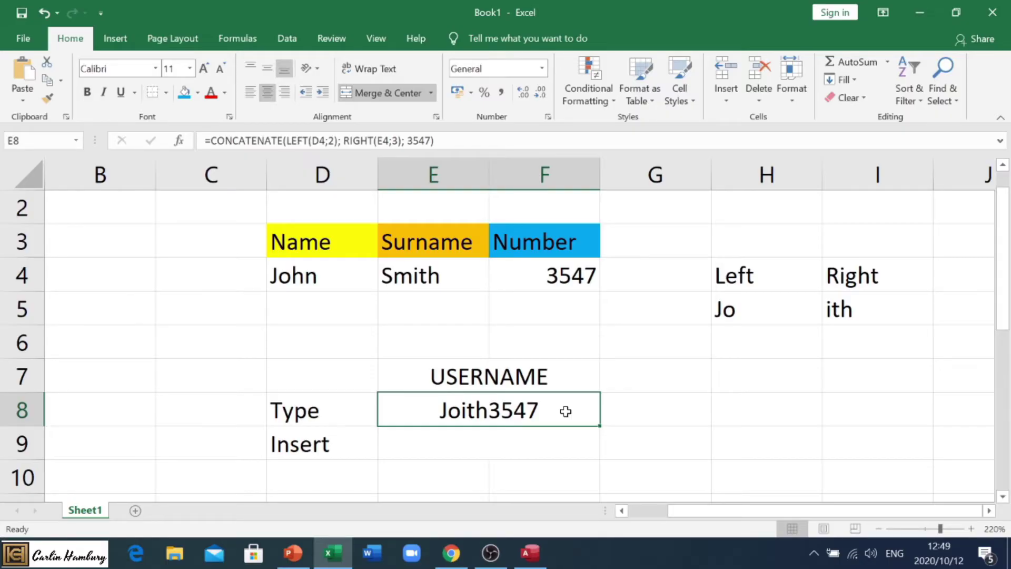
double_click(565, 411)
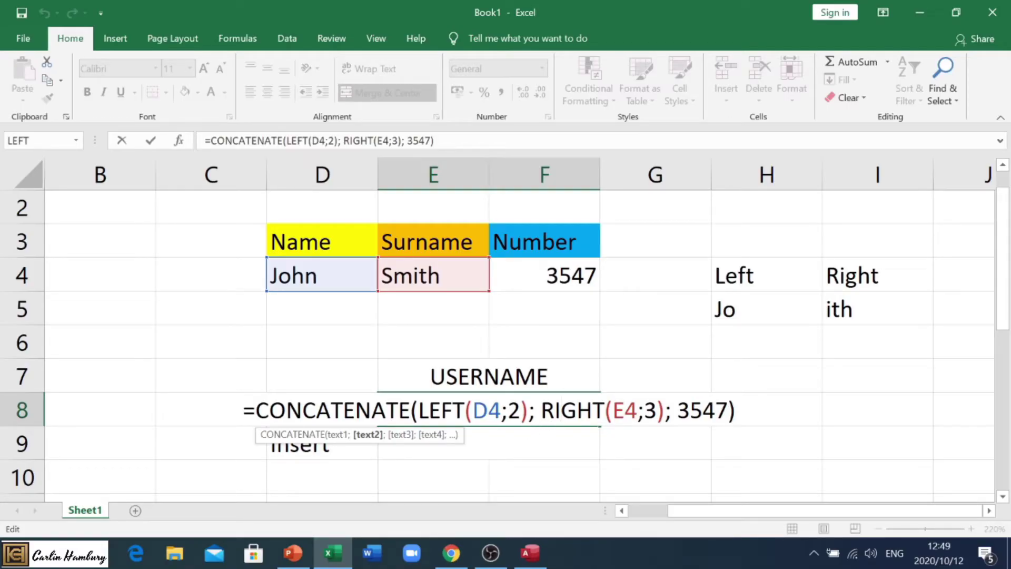
left_click_drag(501, 410, 418, 410)
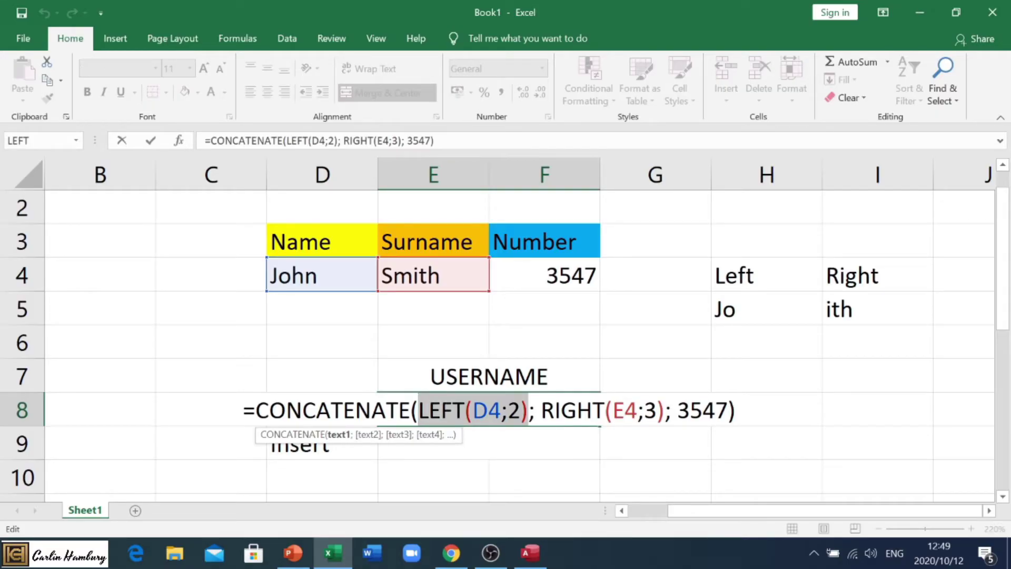
left_click_drag(541, 410, 665, 411)
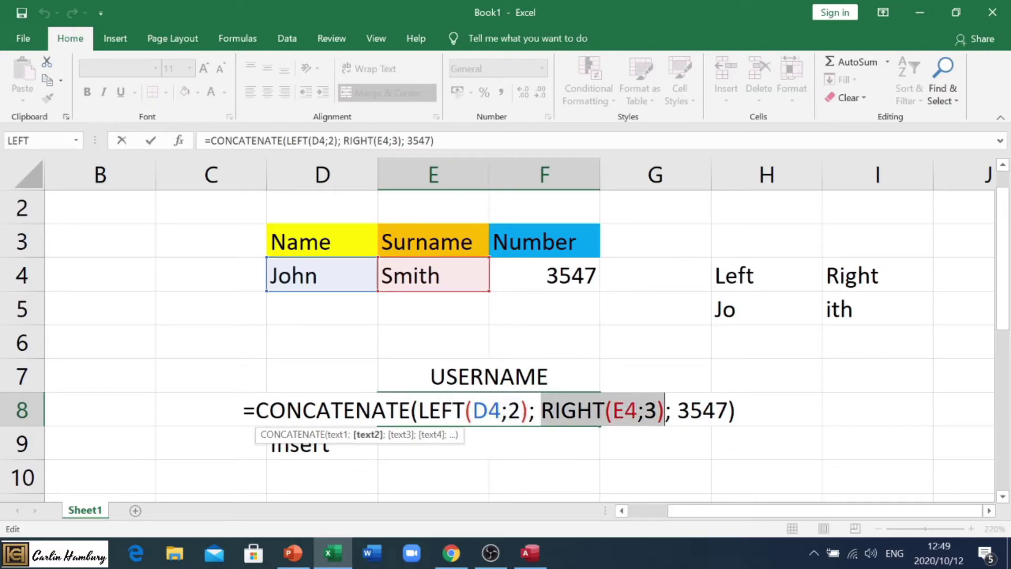
double_click(703, 410)
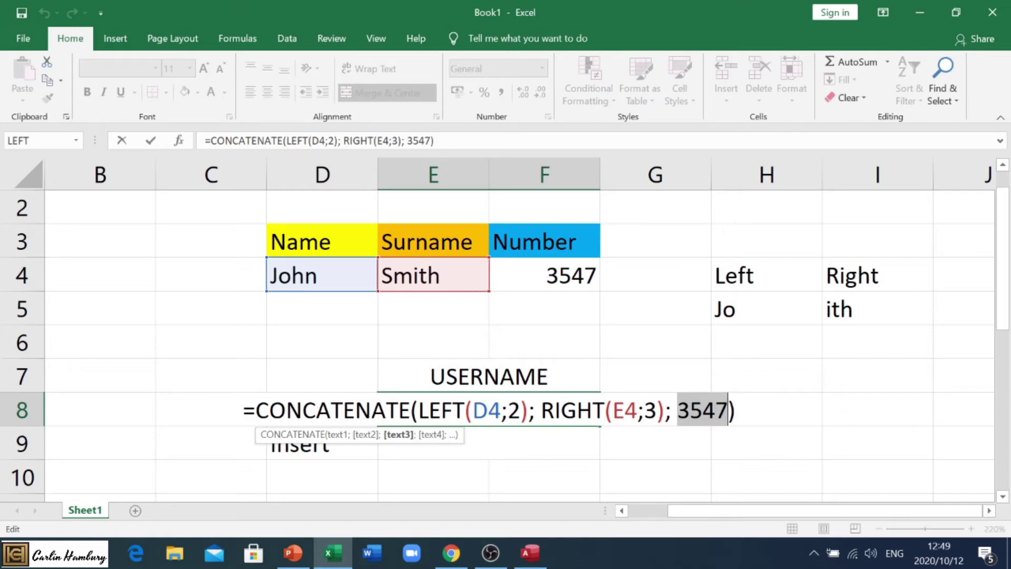
key("Home")
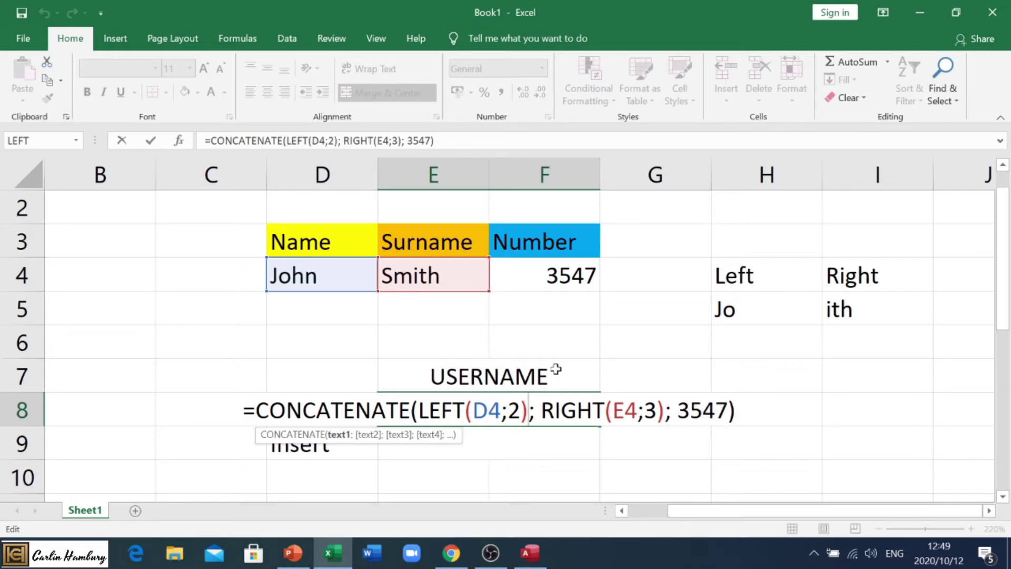
key("Delete")
type(",")
key("Right")
key("Right")
key("Right")
key("Right")
key("Right")
key("Right")
key("Right")
key("Right")
key("Right")
key("Right")
key("Right")
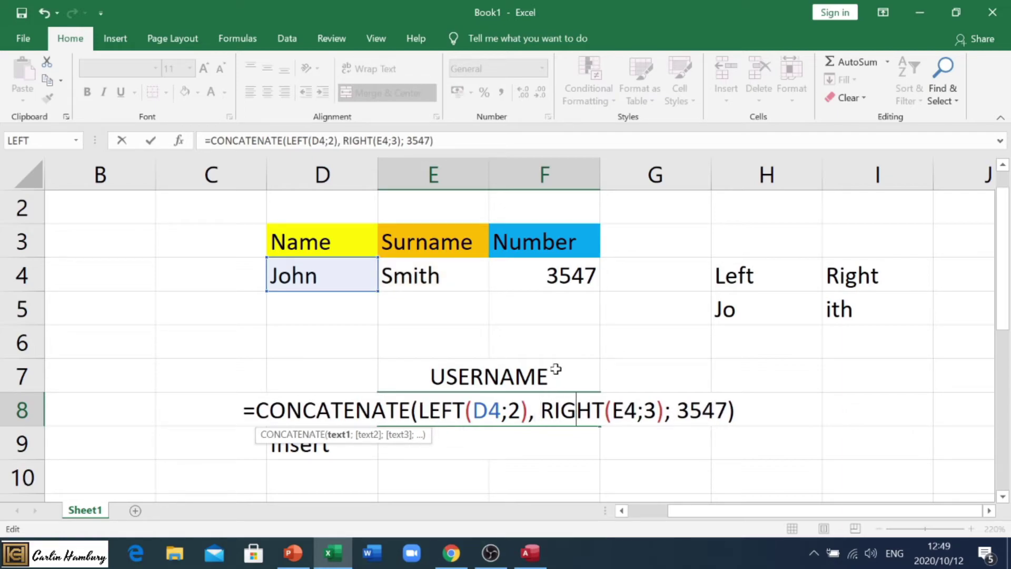
key("Right")
key("Delete")
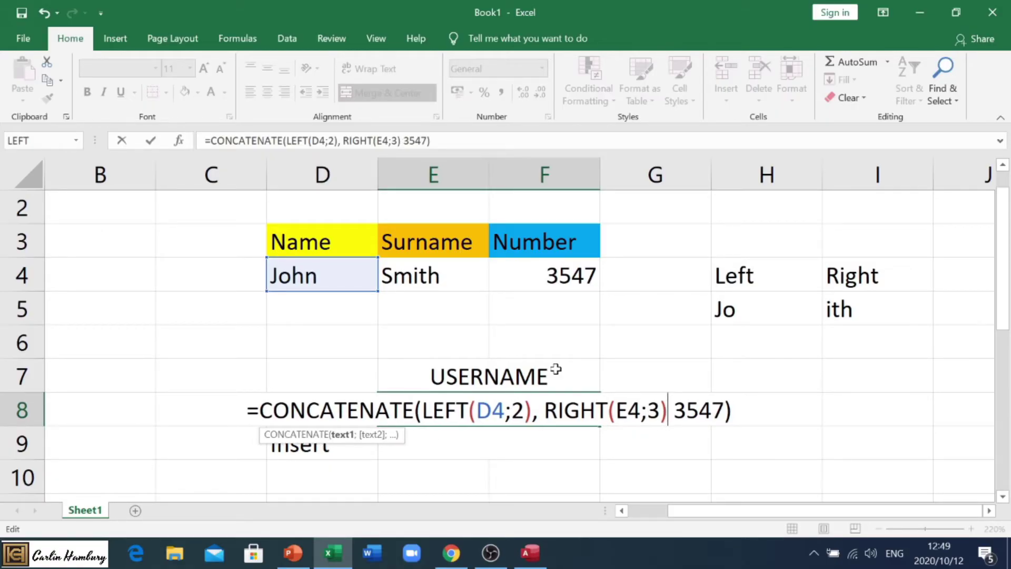
type(",")
key("Return")
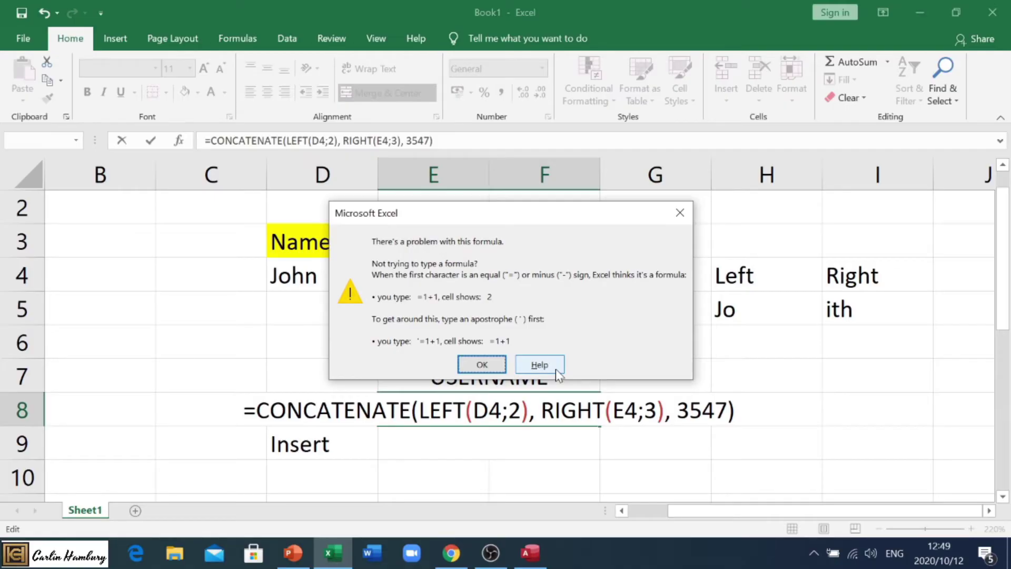
key("Return")
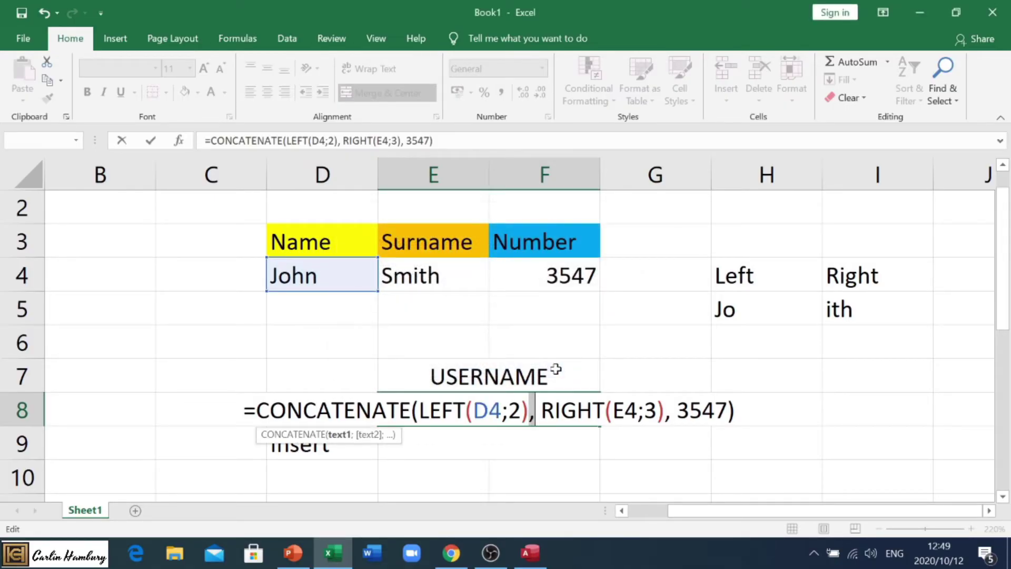
type(";")
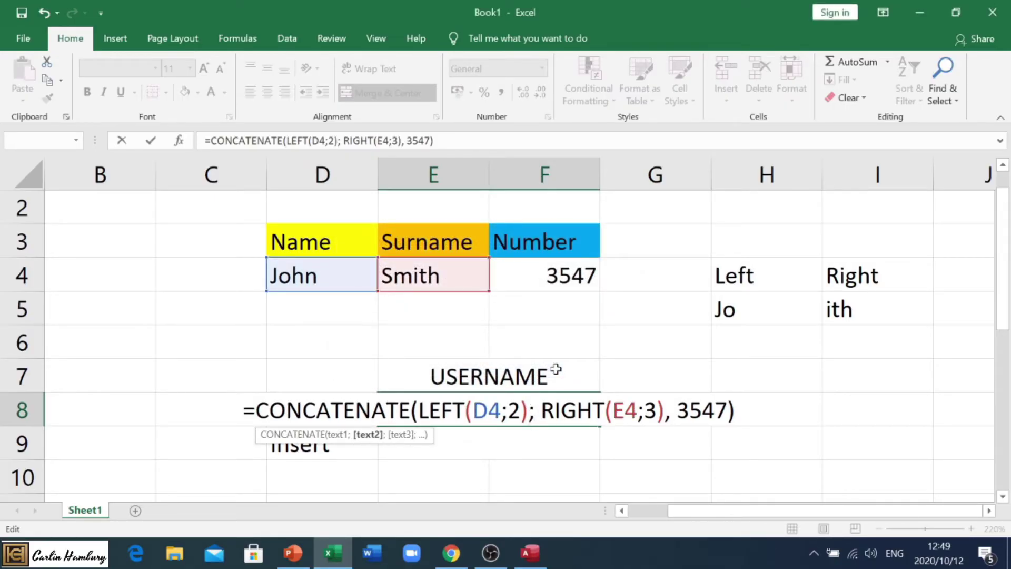
key("Right")
key("Right")
key("Right")
key("Right")
key("Right")
key("Right")
key("Right")
key("Right")
key("Right")
key("Right")
key("Right")
key("Right")
key("BackSpace")
type(";")
key("Return")
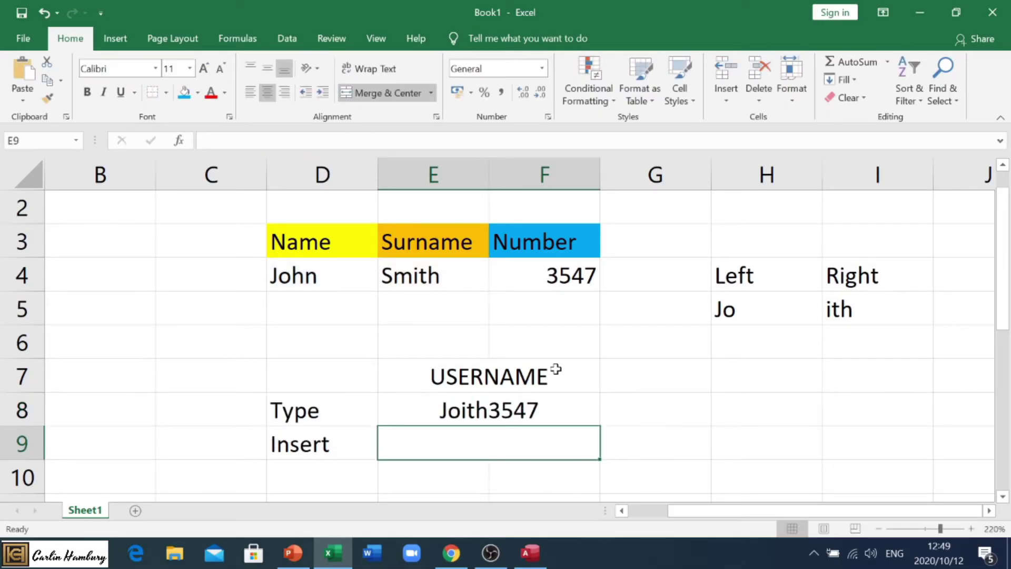
Insert the CONCATENATE function into E9 through Insert Function search.
left_click(519, 413)
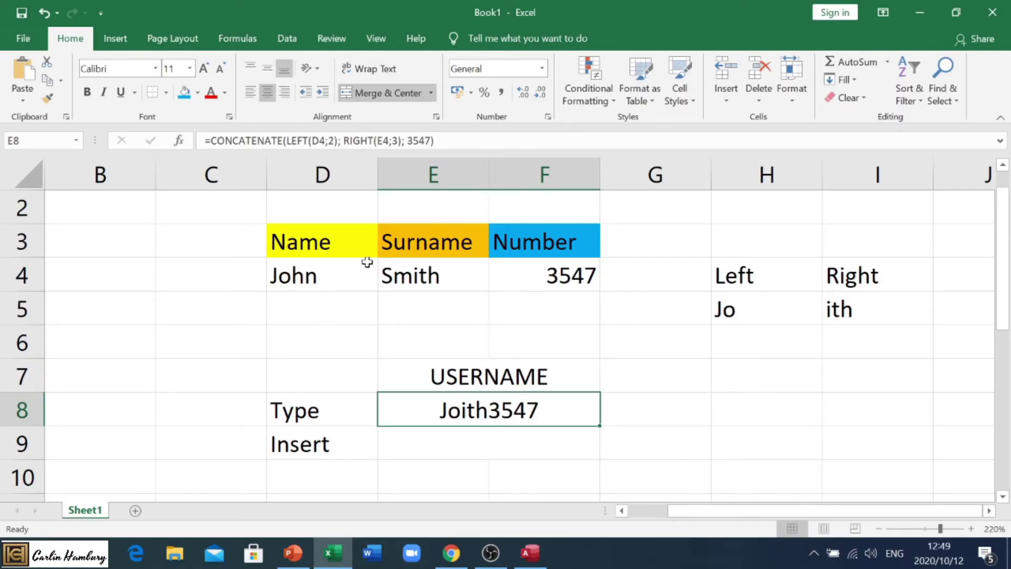
left_click(487, 435)
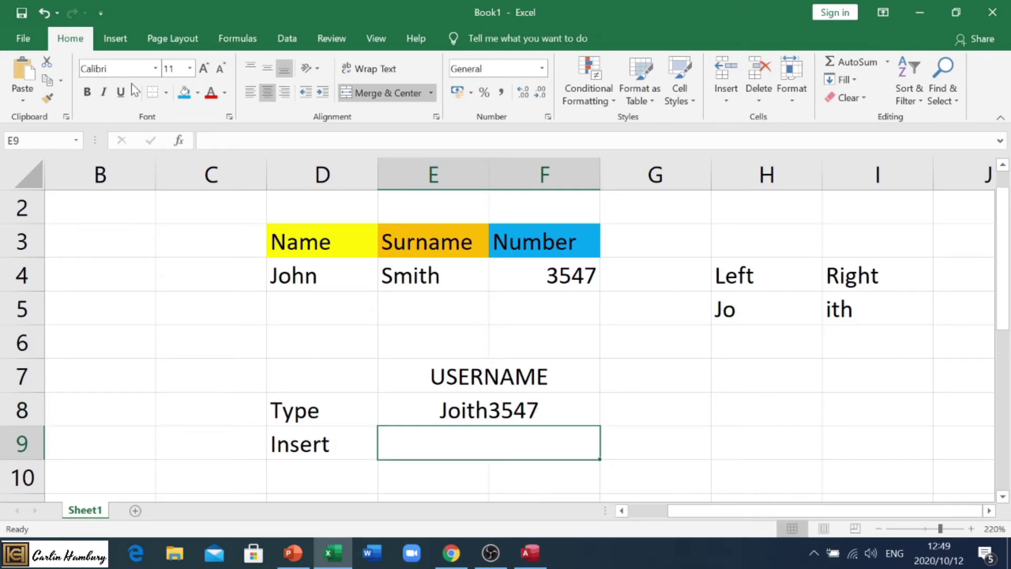
left_click(250, 46)
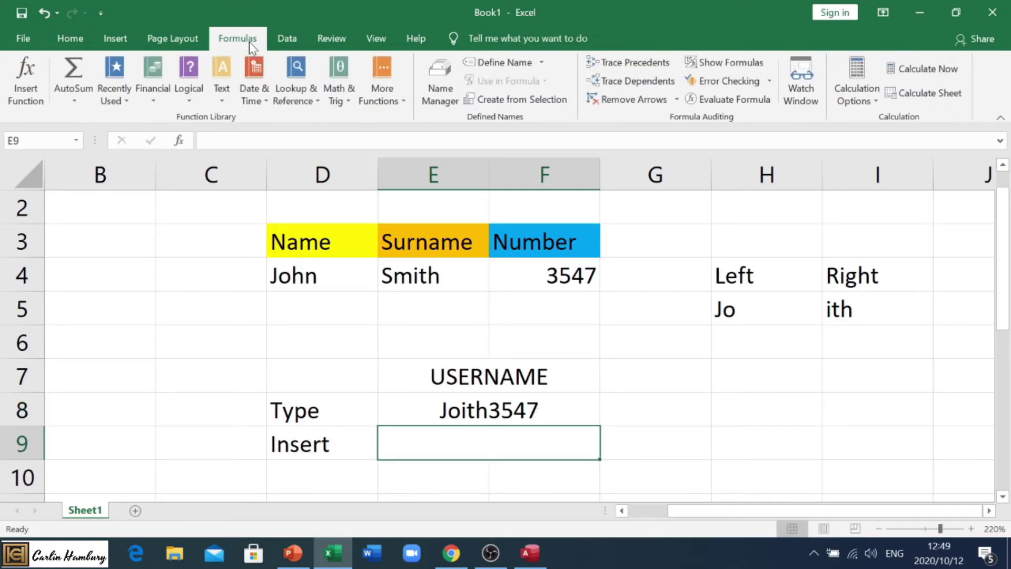
left_click(36, 100)
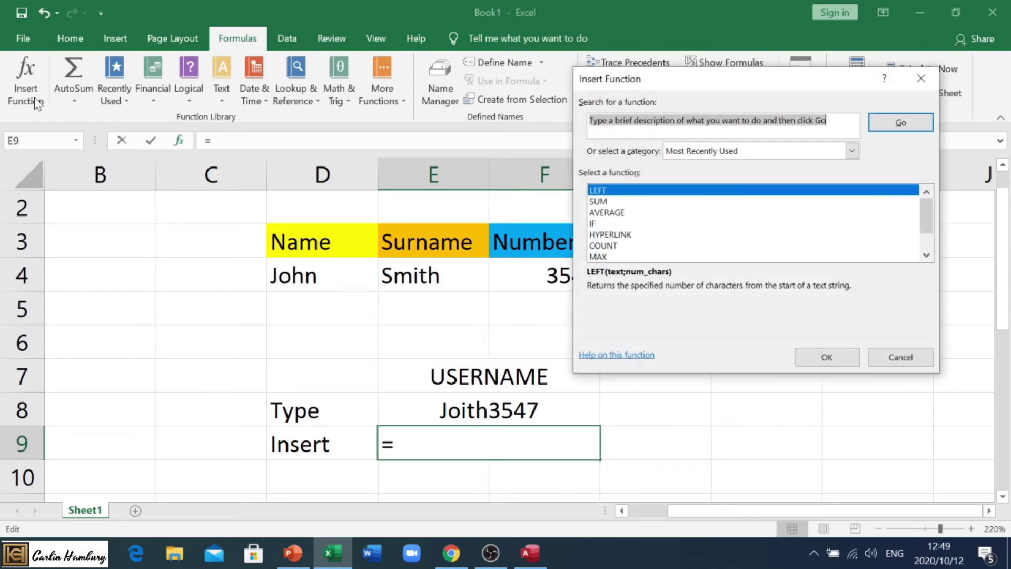
type("c")
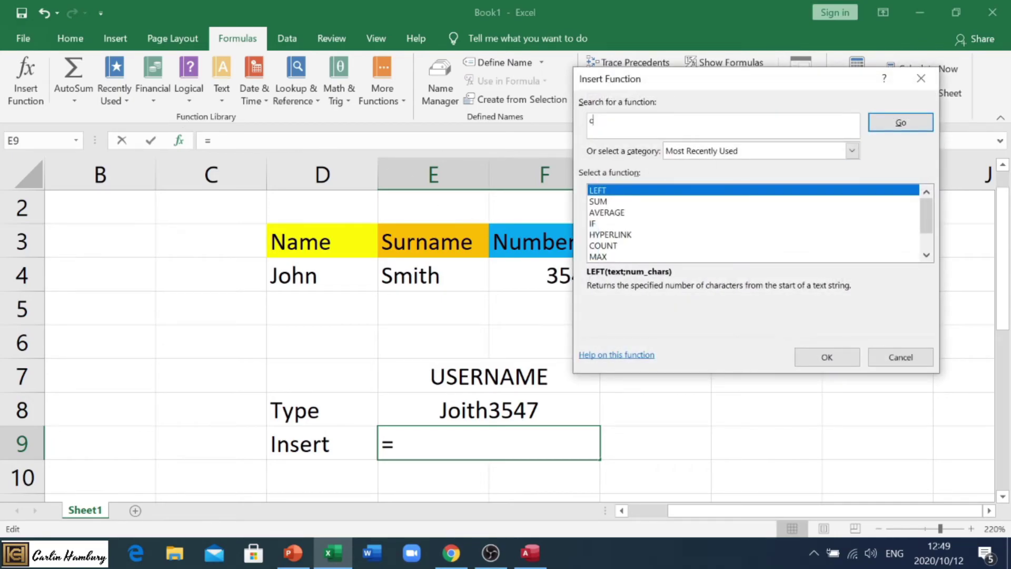
type("oncatenate")
left_click(889, 121)
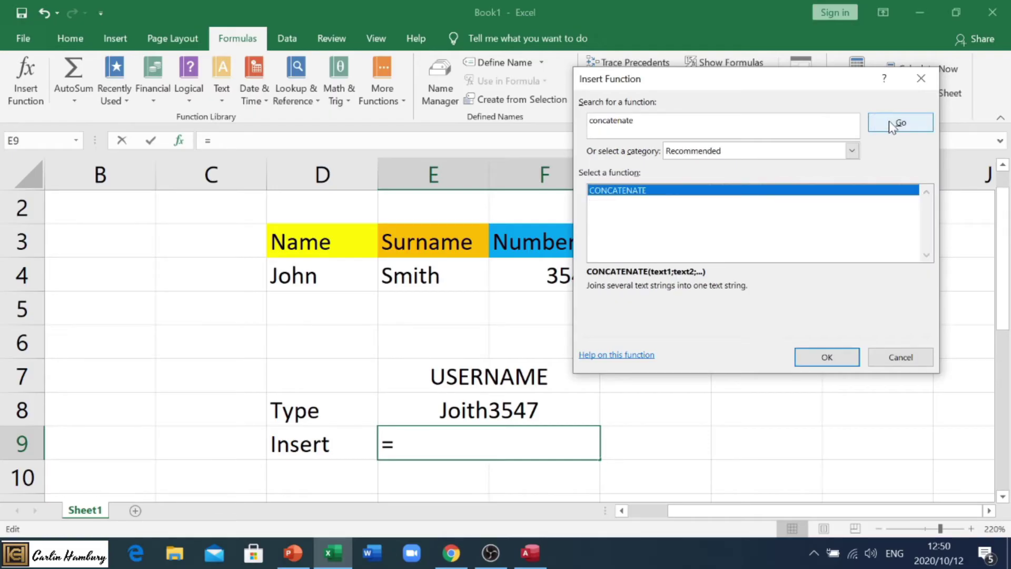
double_click(610, 192)
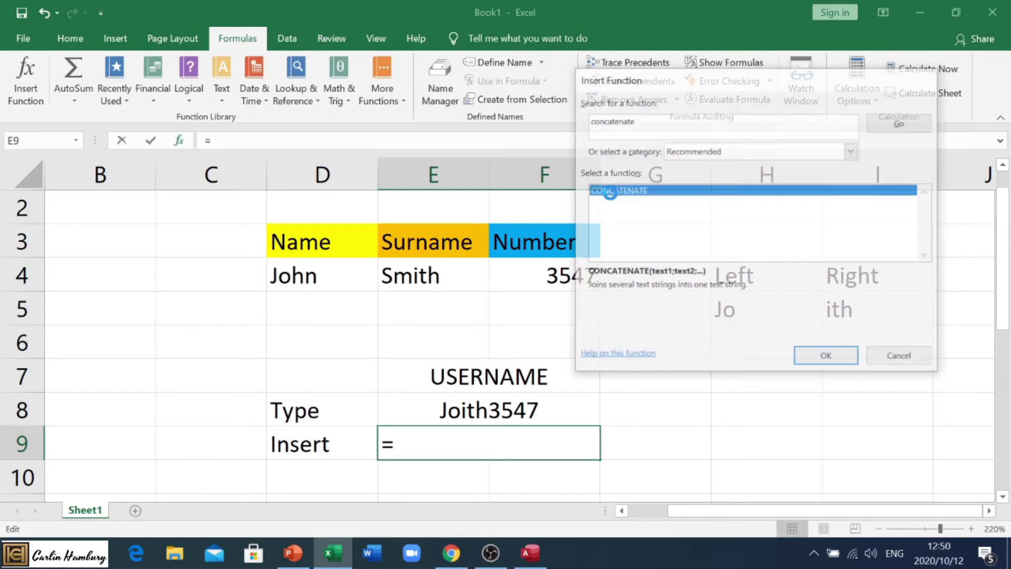
Set Text1–Text3 to D4, E4 and F4, previewing JohnSmith3547.
left_click_drag(666, 95, 680, 63)
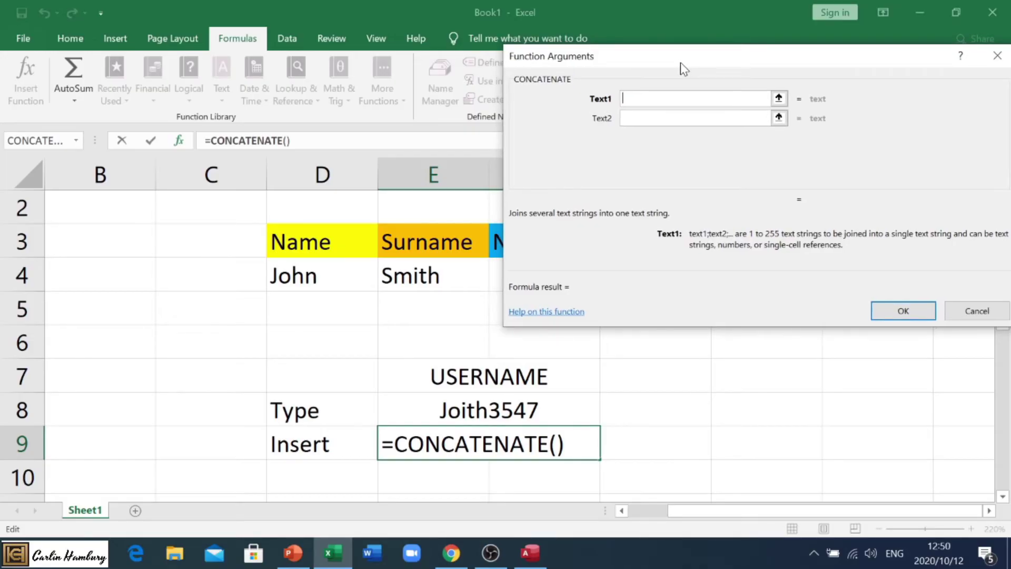
left_click(295, 273)
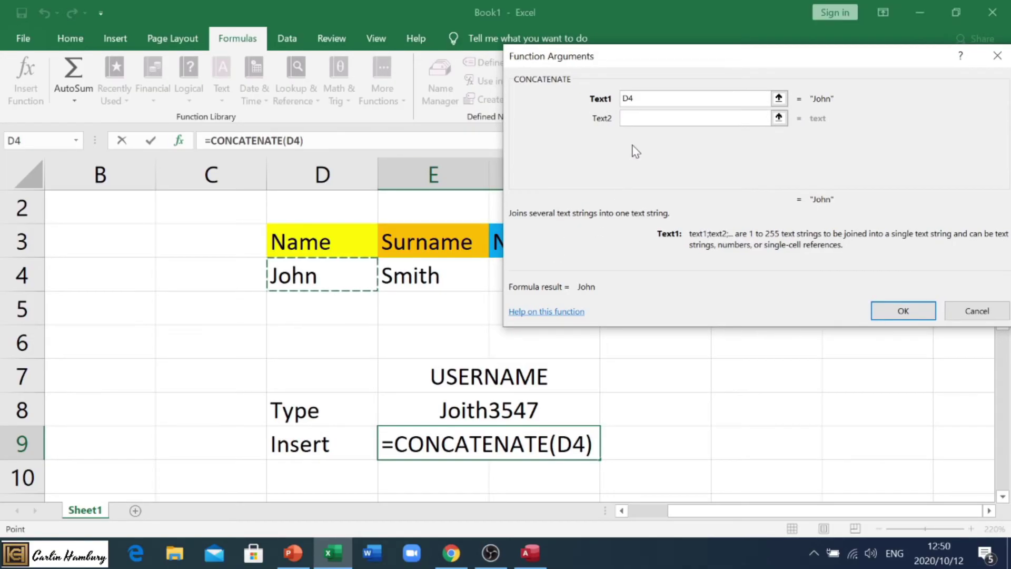
left_click(452, 282)
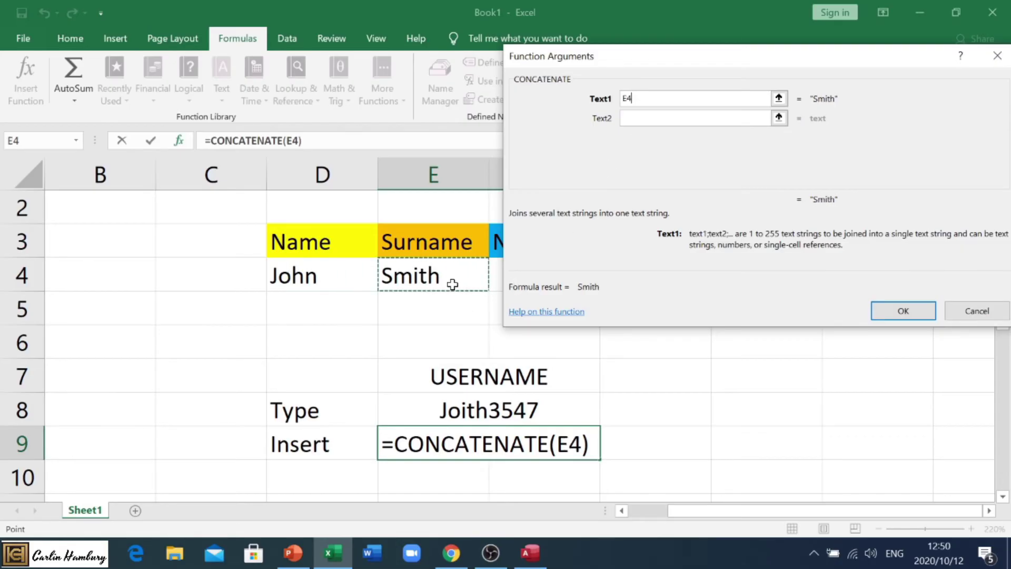
left_click(321, 260)
left_click(713, 115)
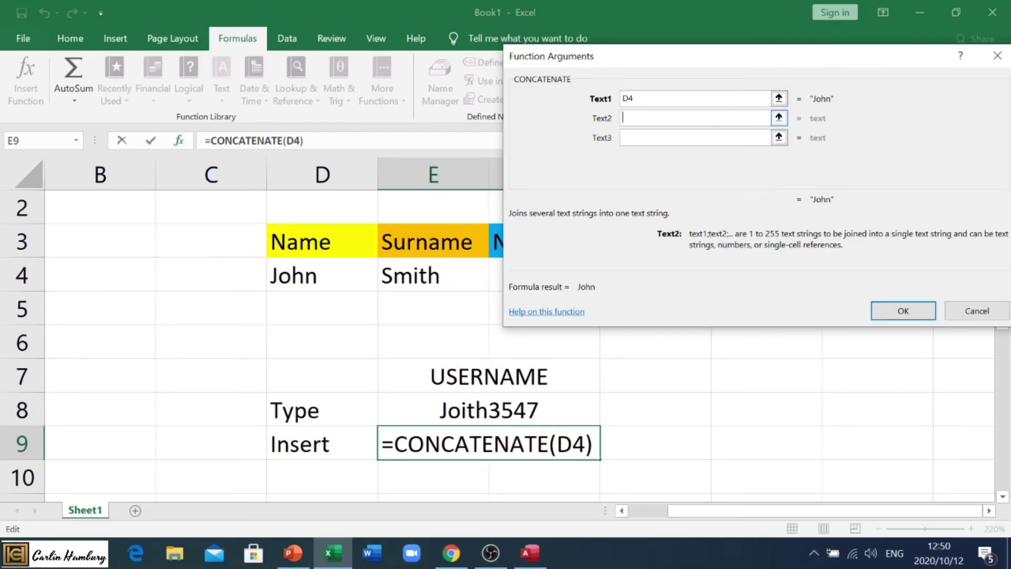
left_click(445, 276)
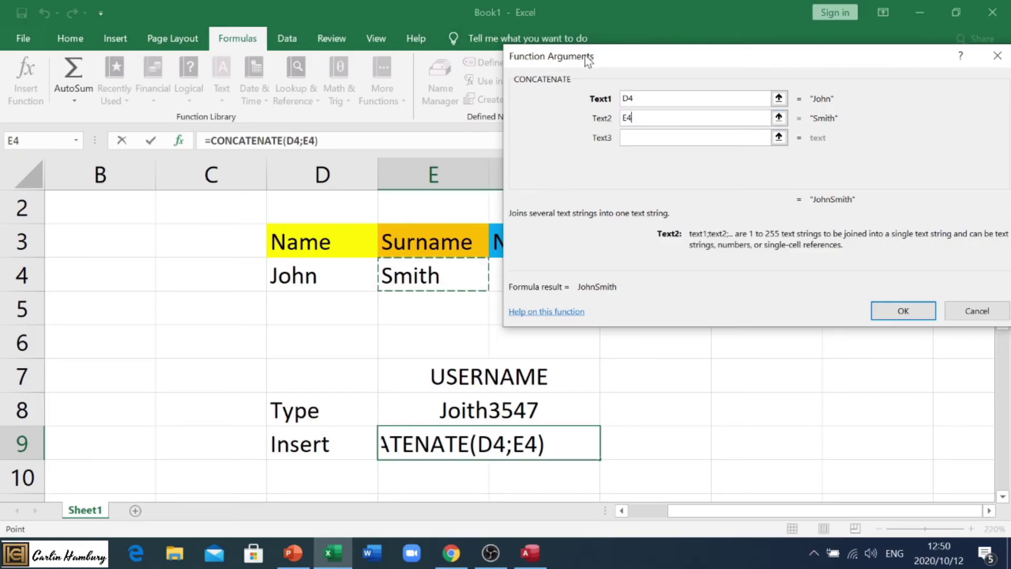
left_click_drag(587, 60, 712, 69)
left_click(868, 145)
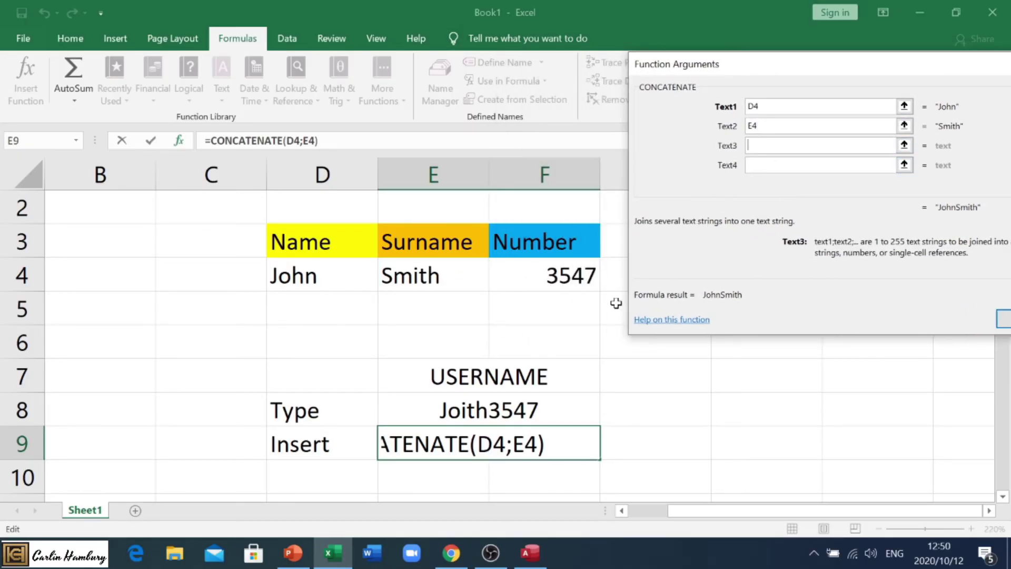
left_click(576, 281)
left_click_drag(800, 64, 421, 40)
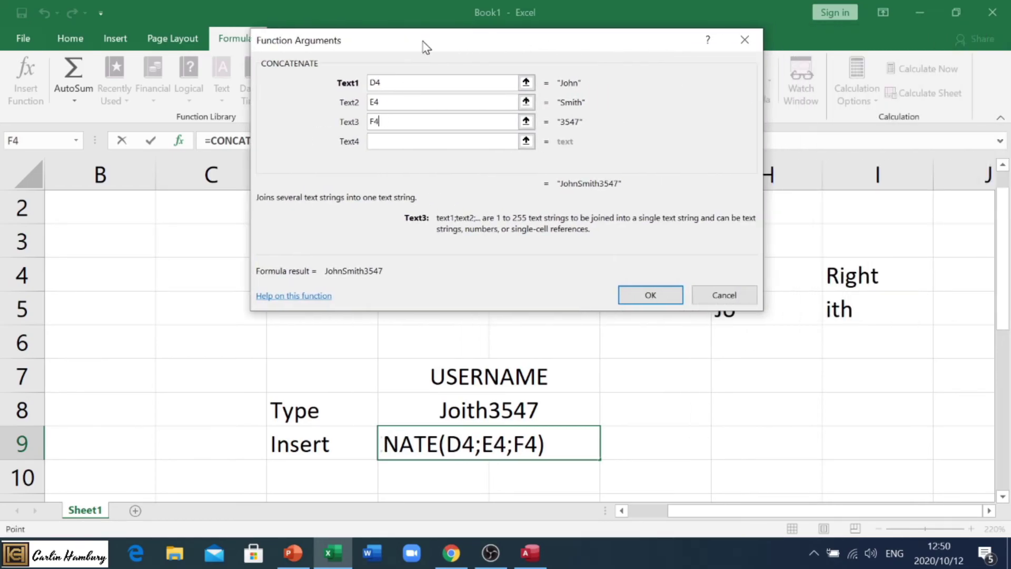